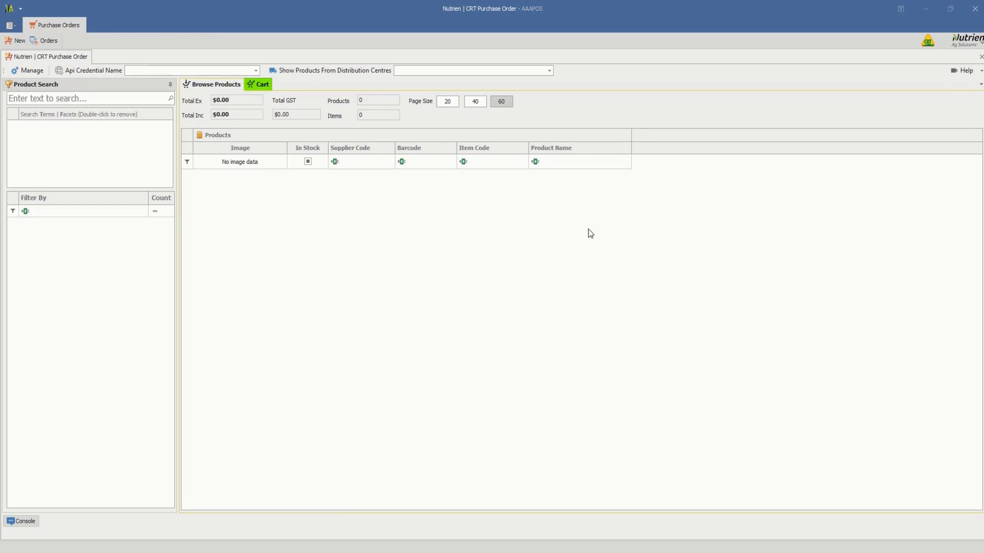
# Set the API credential to Nutrien Ag - CRT Victoria and show products from all distribution centres.
pyautogui.click(256, 70)
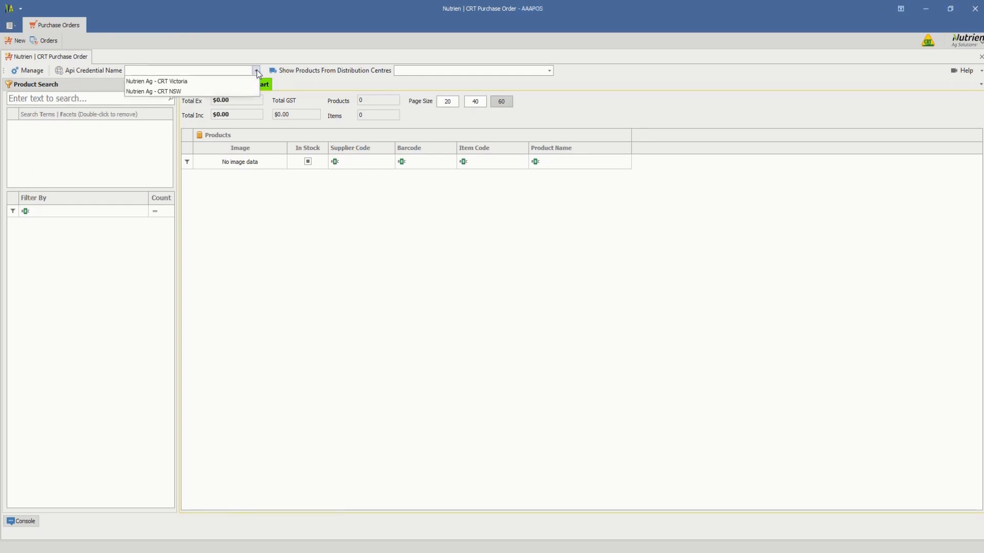
pyautogui.click(206, 82)
pyautogui.moveTo(384, 75)
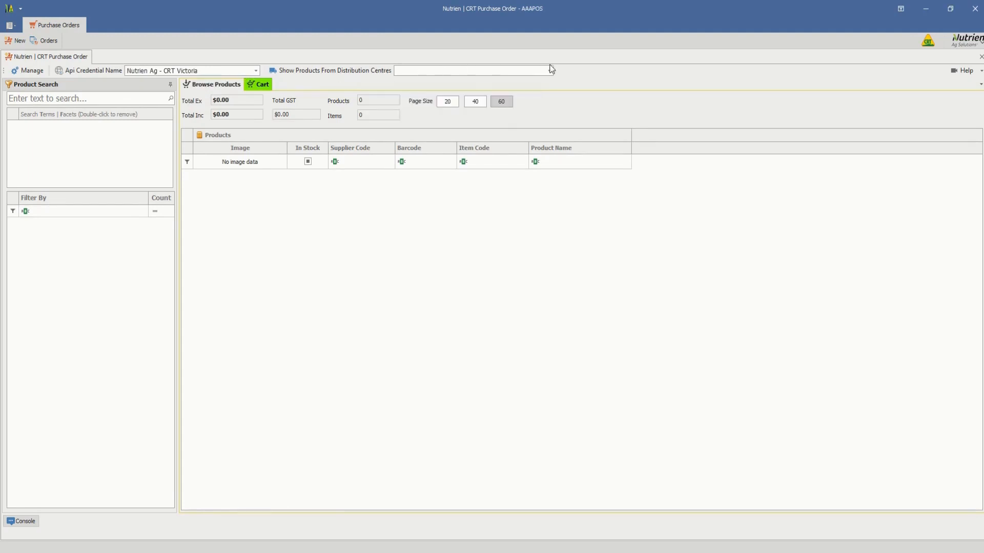
pyautogui.click(549, 72)
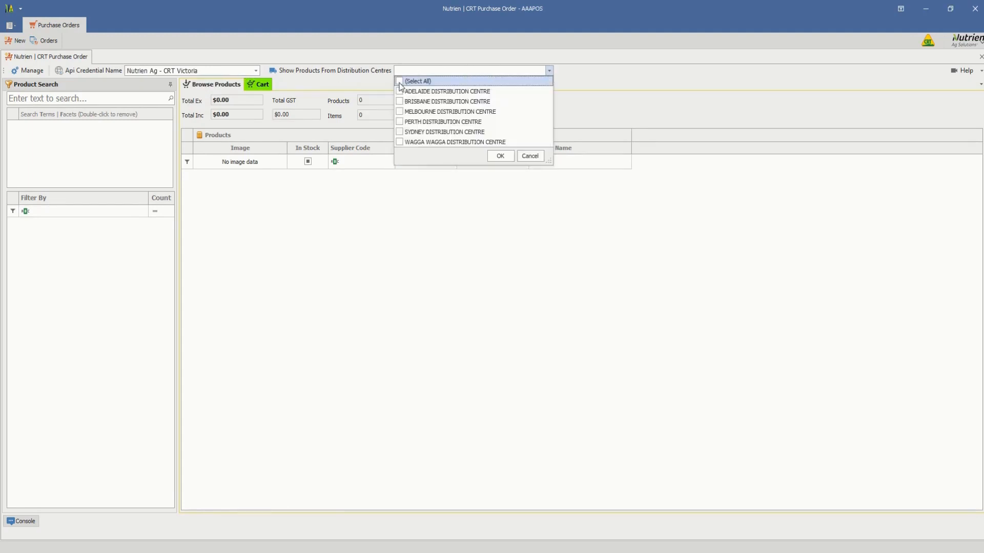
pyautogui.click(500, 156)
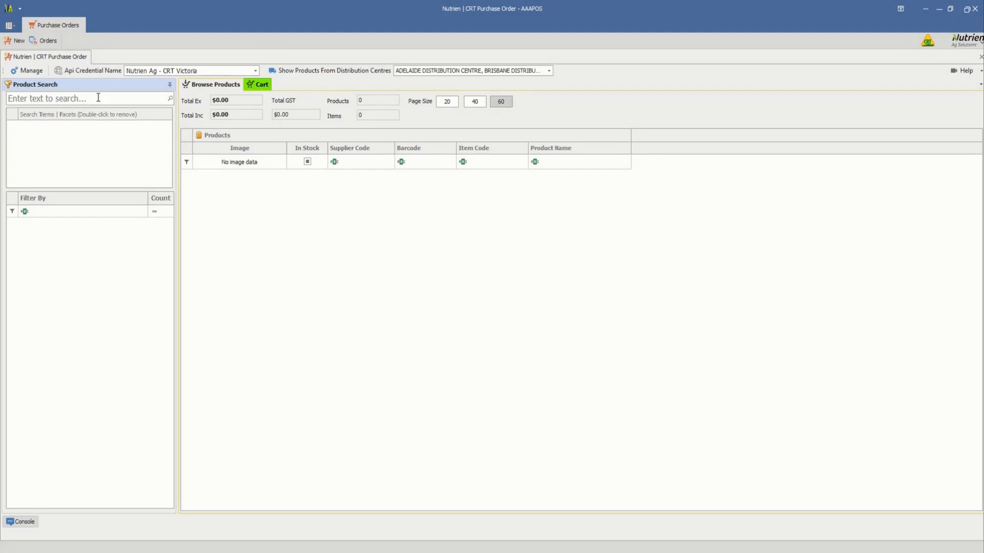
# Search the products for "fence" and narrow the results with the second search term "gallagher".
pyautogui.write('f')
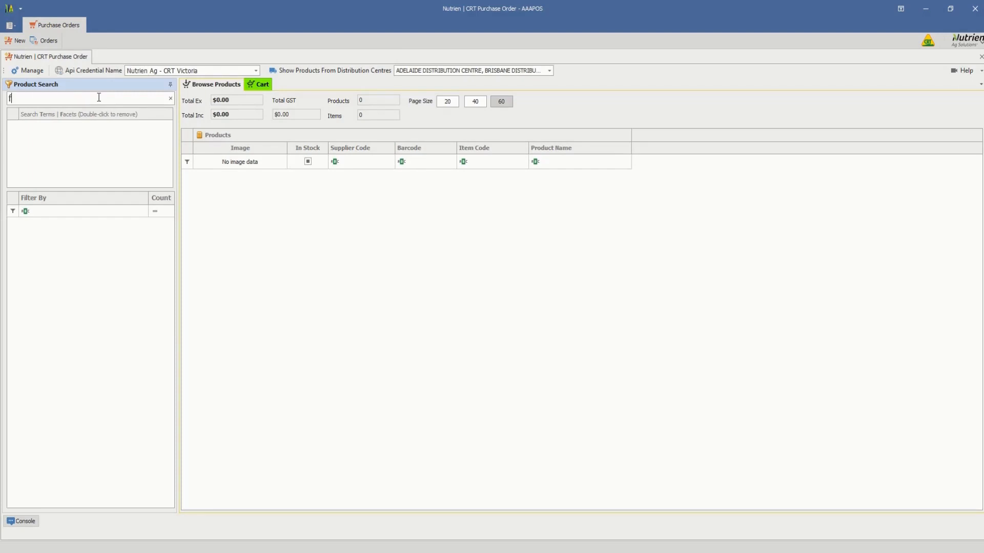
pyautogui.write('ence')
pyautogui.press('Return')
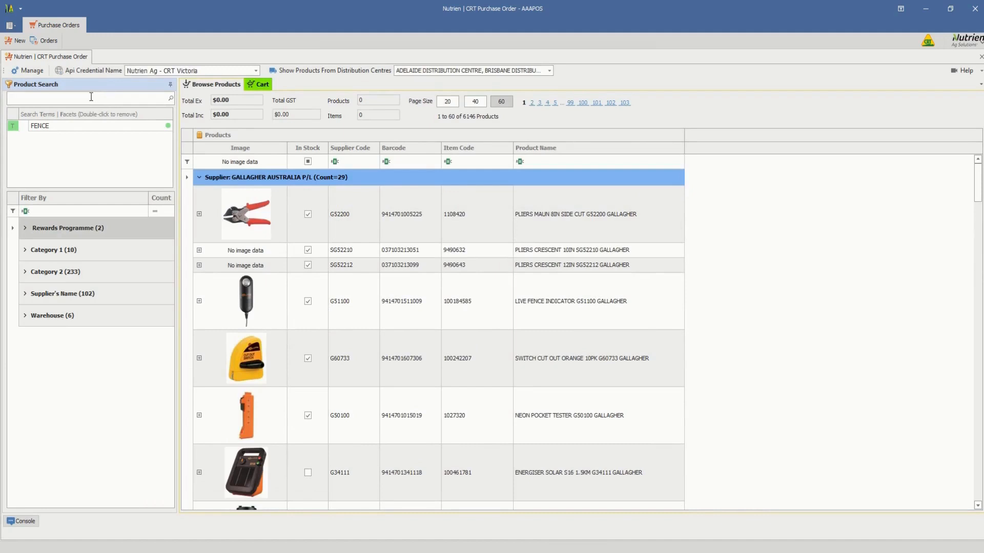
pyautogui.write('gallagher')
pyautogui.press('Return')
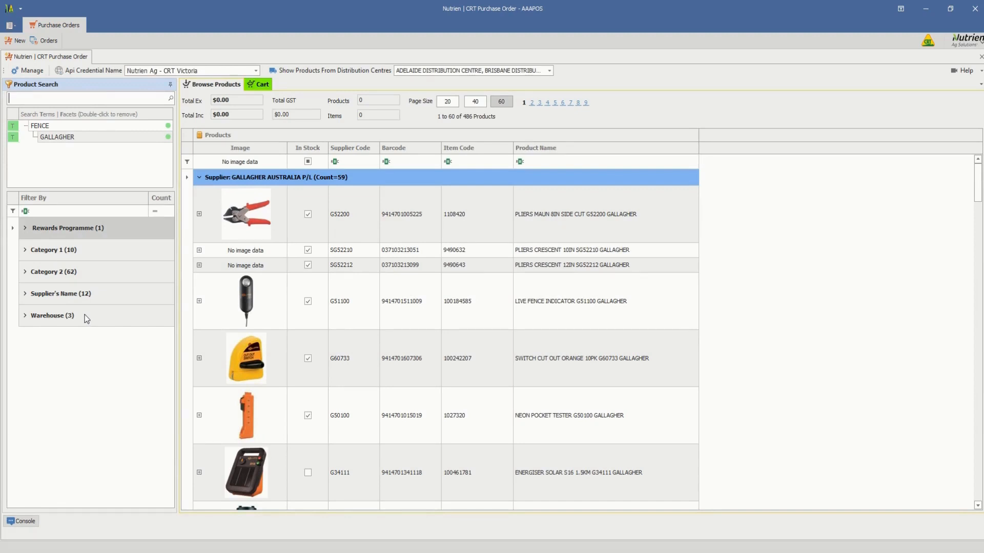
# Filter the facets by "energiser" and apply the ENERGISERS facet from Category 2 to the product search.
pyautogui.click(74, 211)
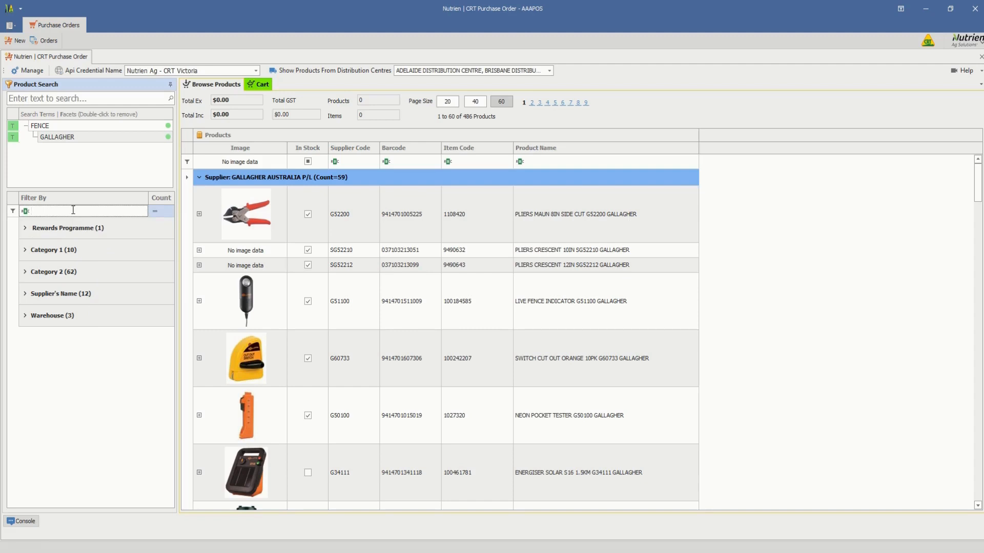
pyautogui.write('en')
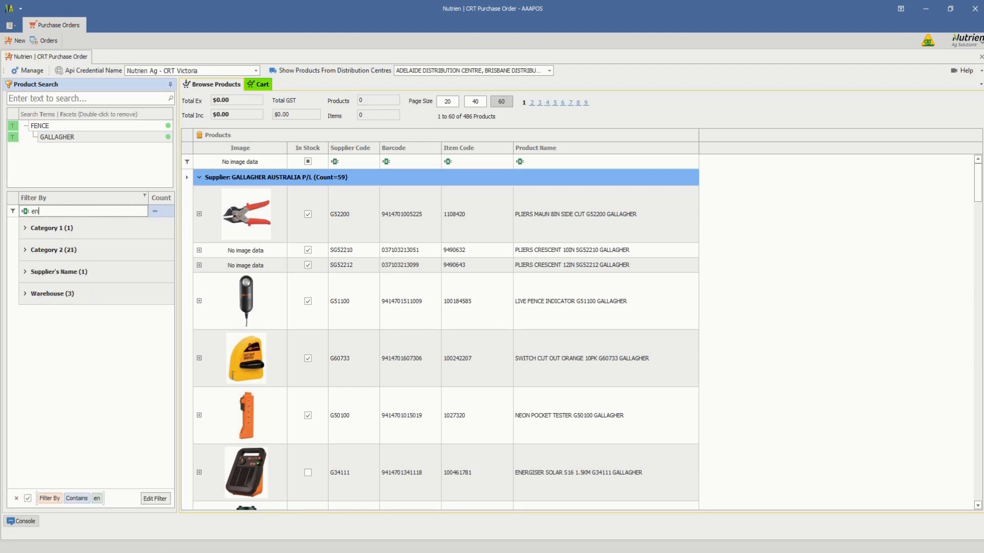
pyautogui.write('ergiser')
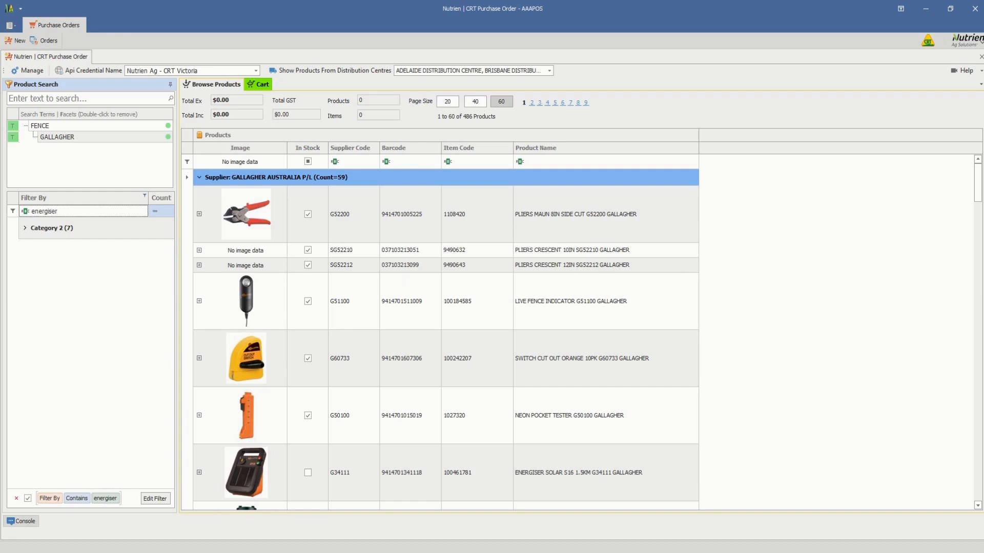
pyautogui.click(24, 228)
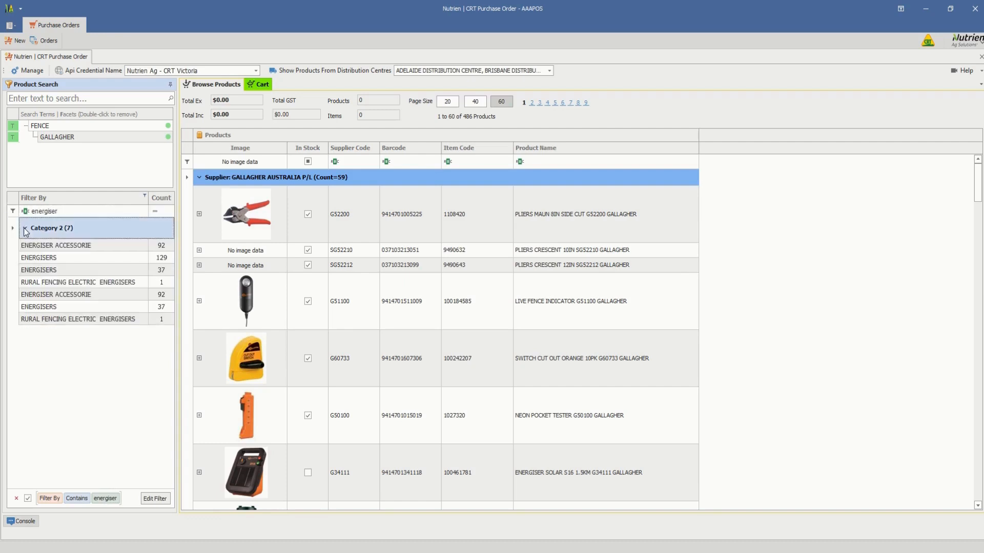
pyautogui.doubleClick(58, 259)
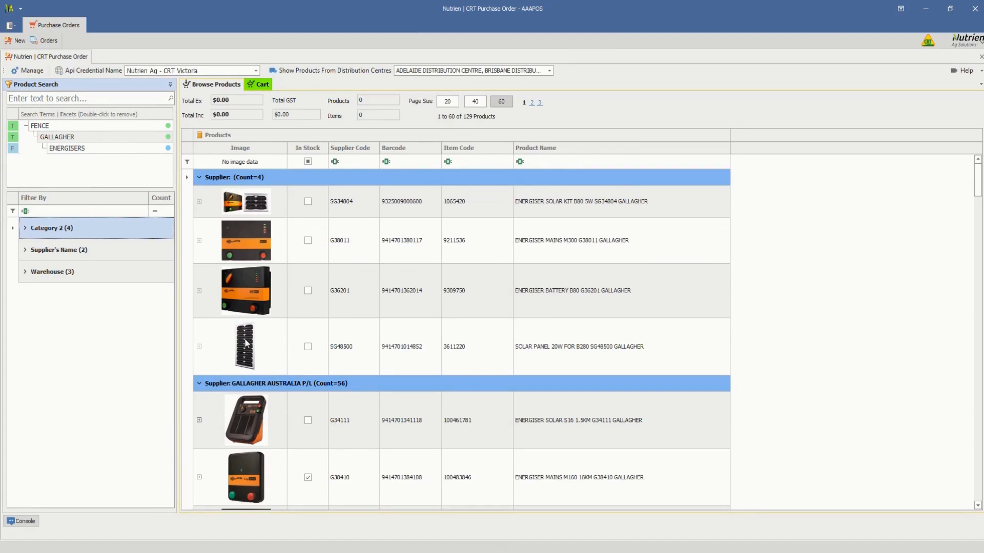
# Check the Warehouse facet group, and remove the ENERGISERS facet from the search terms.
pyautogui.click(26, 272)
pyautogui.click(26, 272)
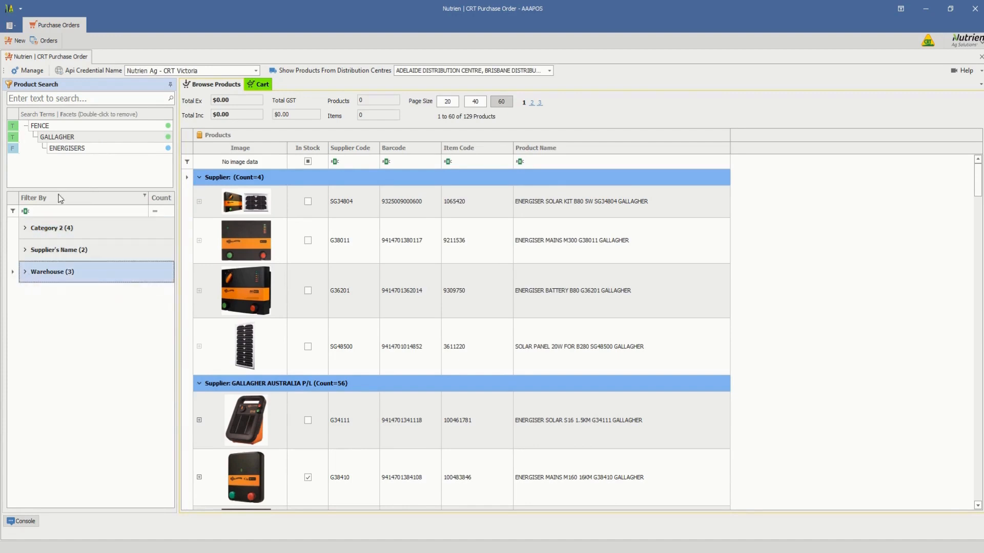
pyautogui.click(72, 152)
pyautogui.doubleClick(72, 151)
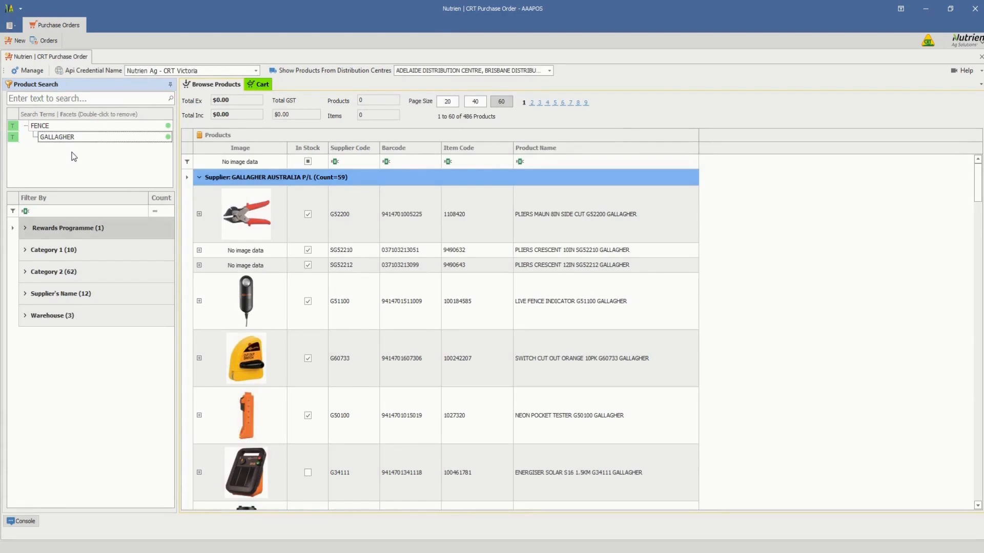
# Set the order quantity of the PLIERS MAUN 8IN SIDE CUT G52200 to 2 from the NATIONAL source.
pyautogui.scroll(-3, 352, 336)
pyautogui.scroll(-5, 353, 335)
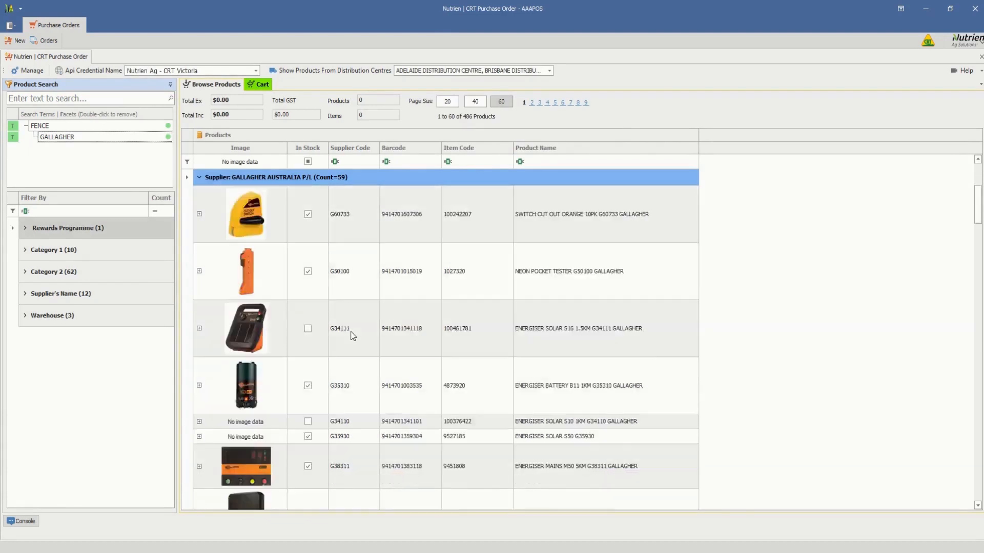
pyautogui.scroll(4, 352, 335)
pyautogui.scroll(3, 353, 335)
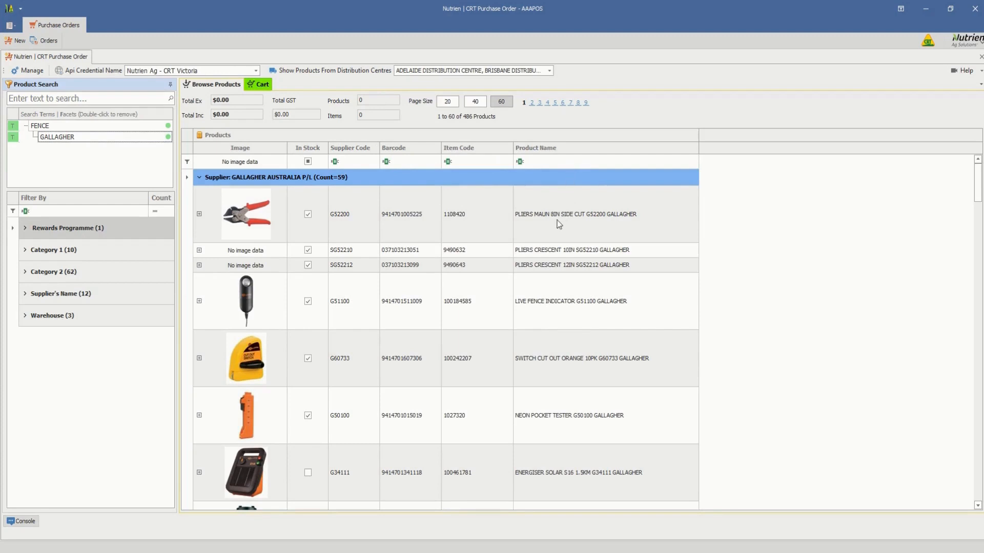
pyautogui.click(199, 215)
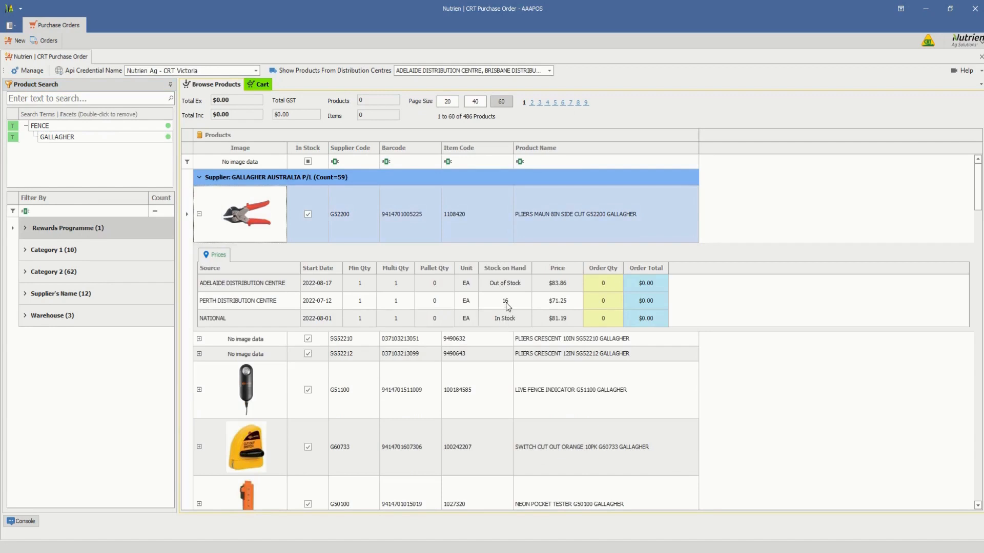
pyautogui.click(610, 318)
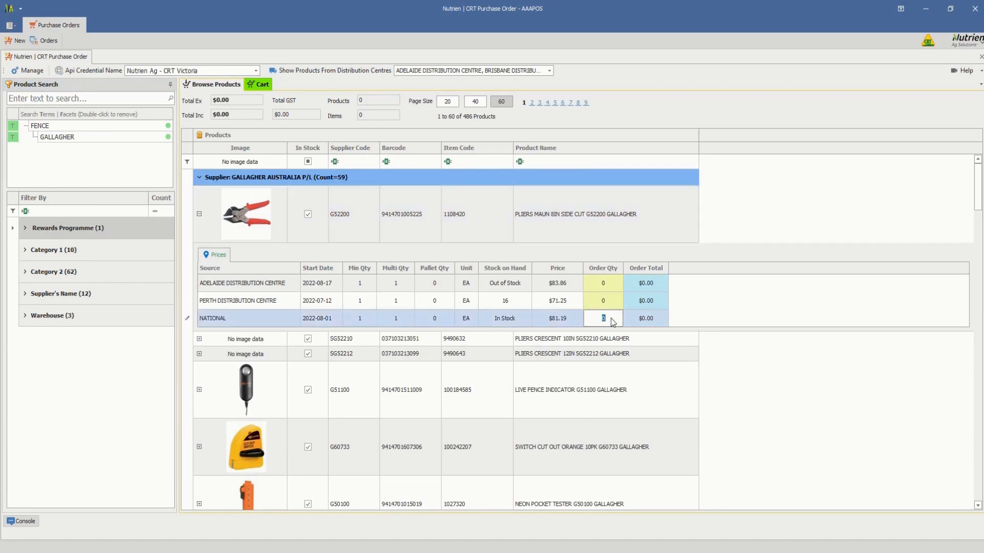
pyautogui.write('2')
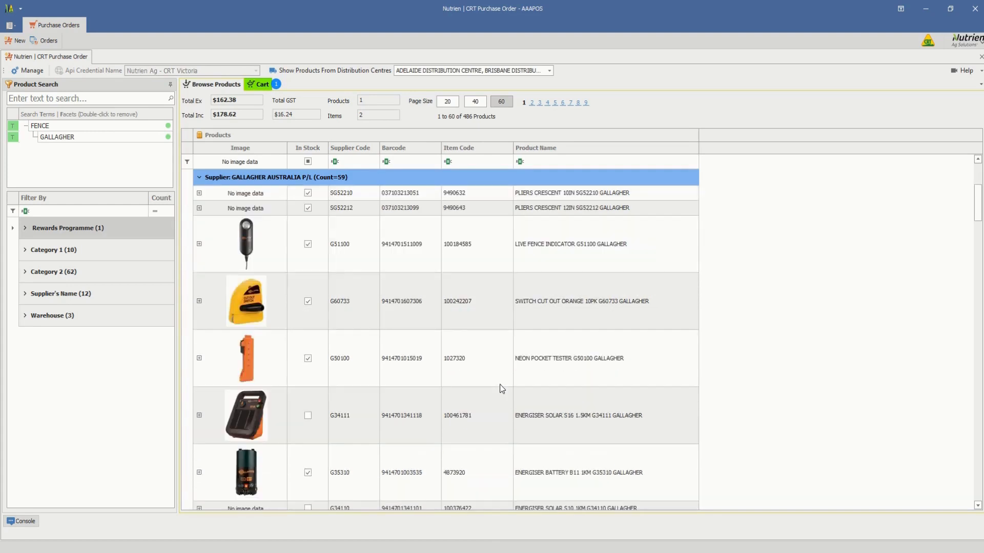
# Set the order quantity of the LIVE FENCE INDICATOR G51100 to 5 from the NATIONAL source.
pyautogui.scroll(-1, 501, 389)
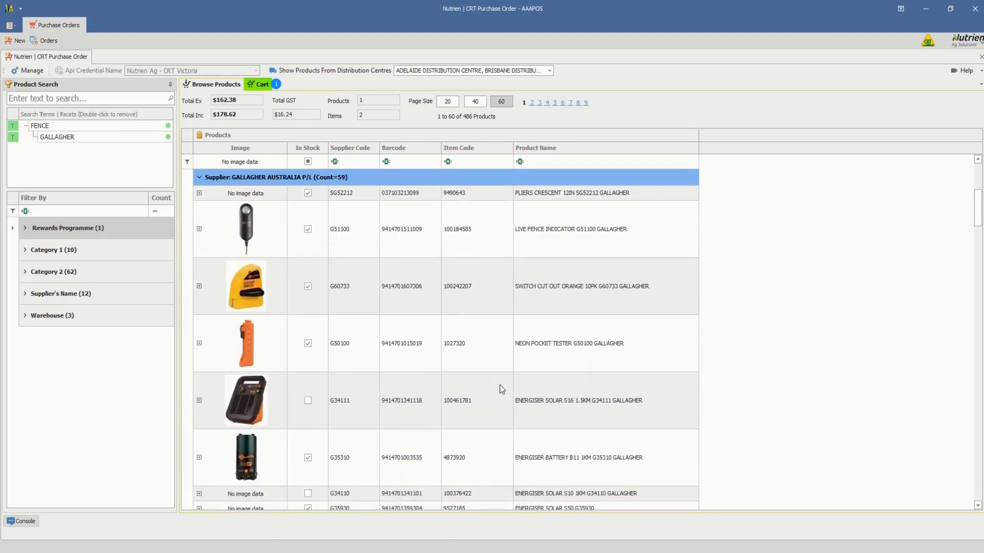
pyautogui.scroll(1, 499, 385)
pyautogui.click(199, 244)
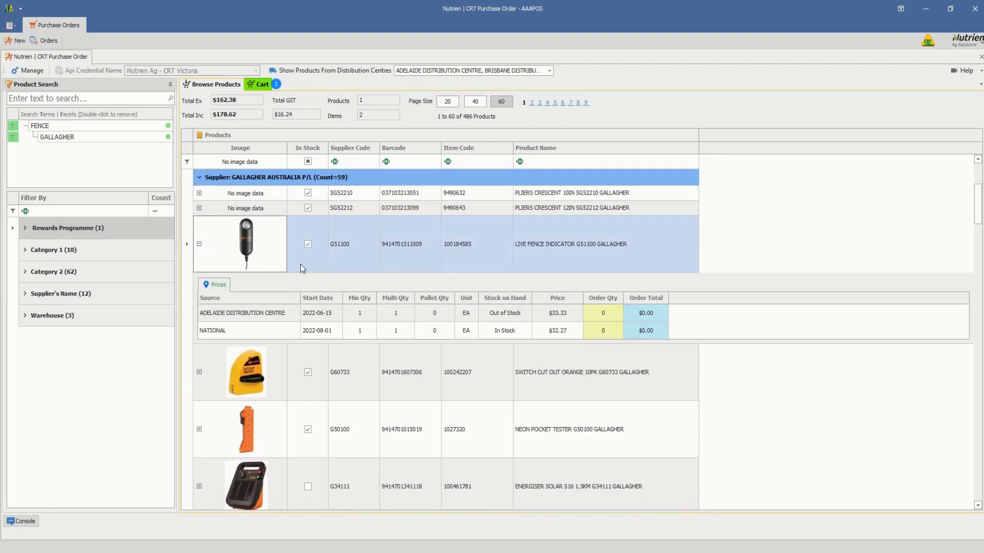
pyautogui.click(613, 330)
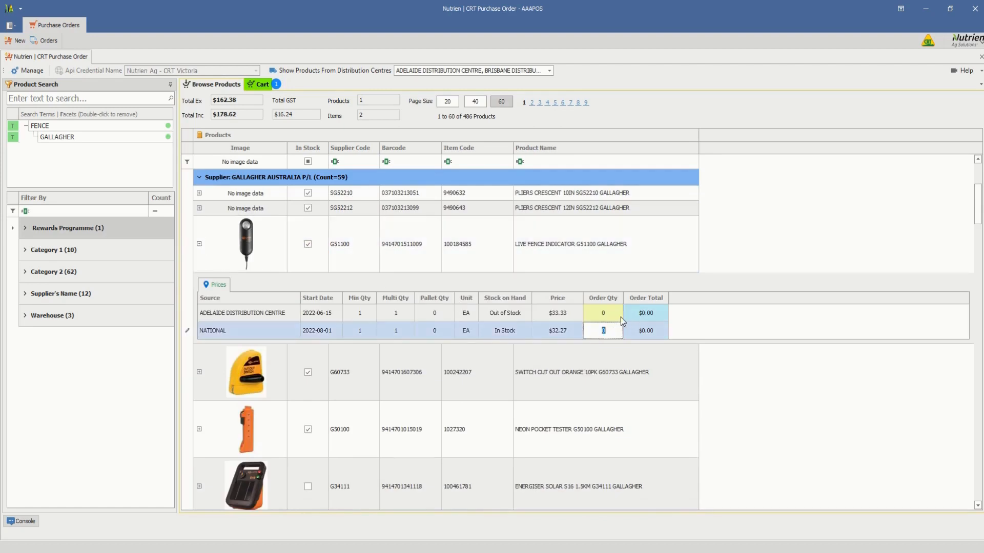
pyautogui.write('5')
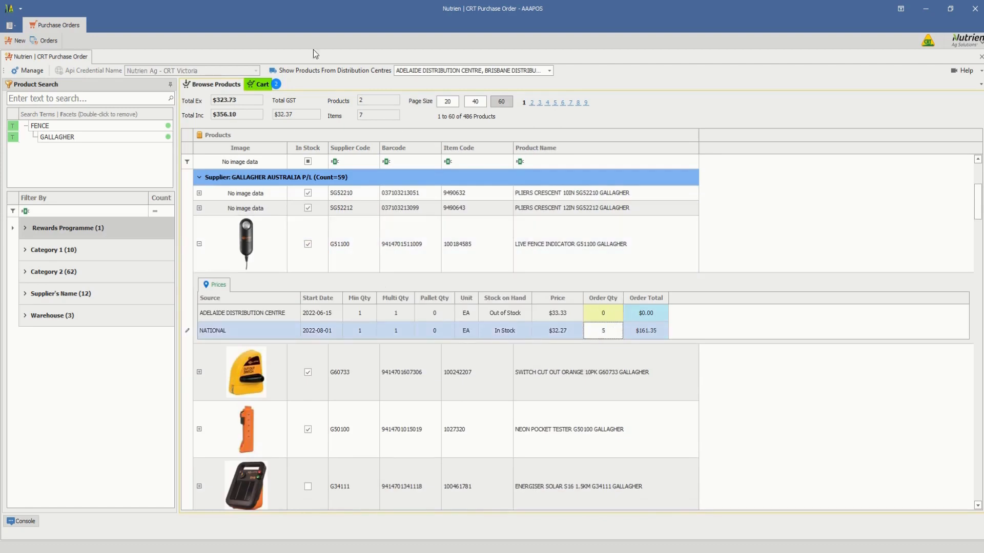
# Open the cart and remove the FRONTLINE PLUS DOG EXTRA LARGE 40-60KG product from the Boehringer Ingelheim order.
pyautogui.click(262, 85)
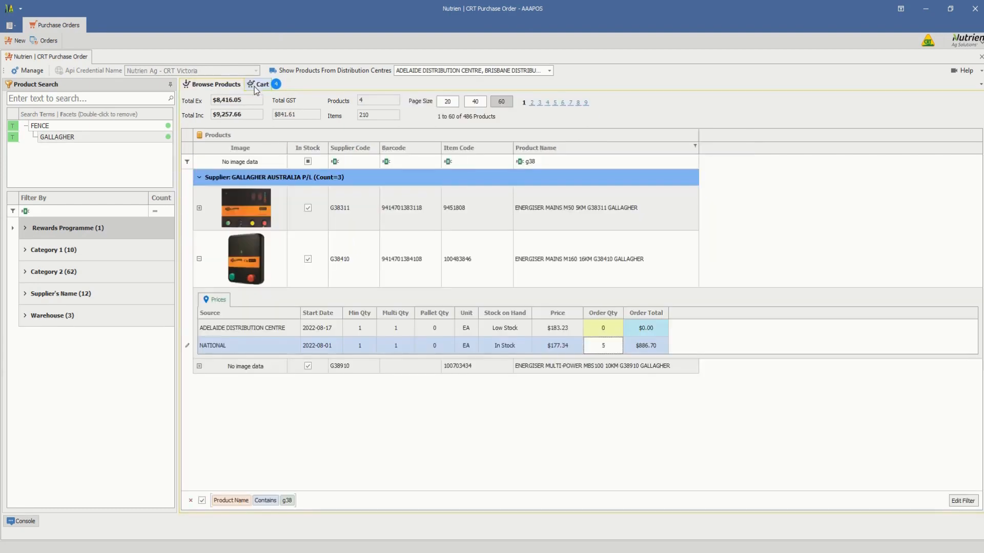
pyautogui.click(254, 87)
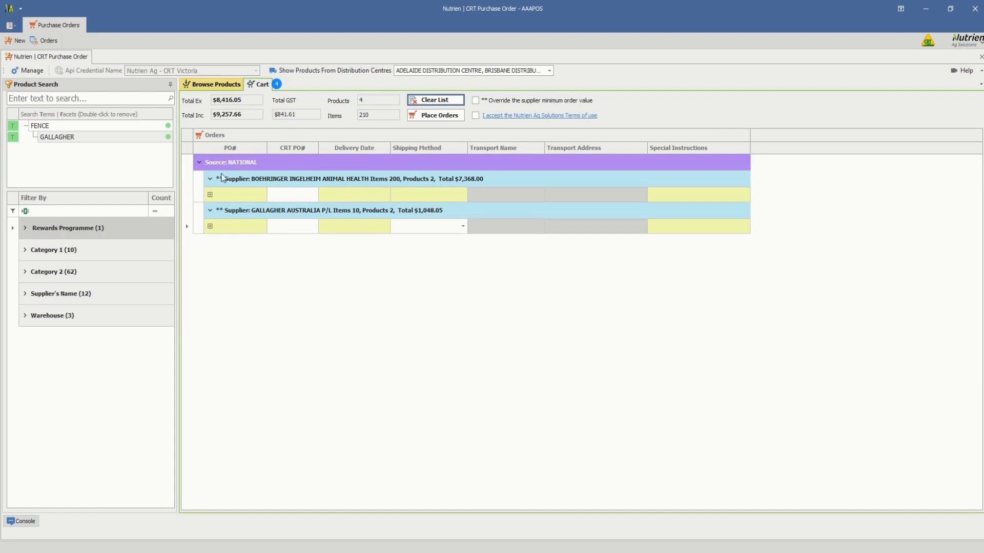
pyautogui.click(210, 195)
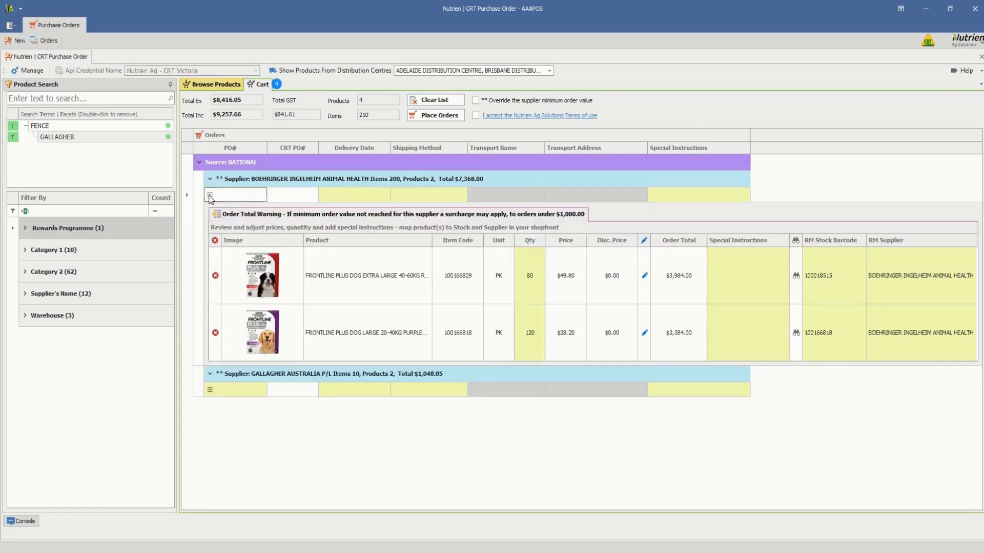
pyautogui.click(215, 276)
pyautogui.click(459, 305)
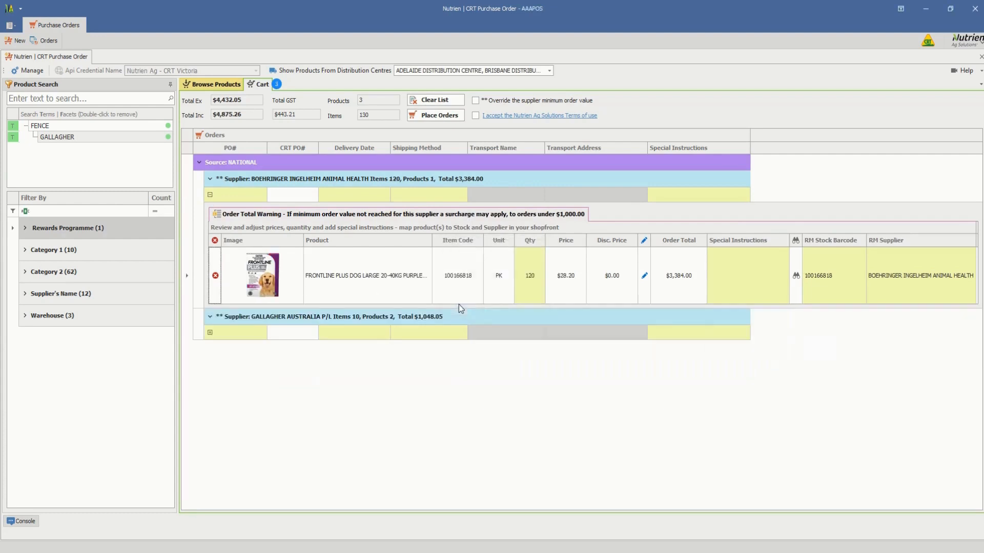
pyautogui.click(210, 195)
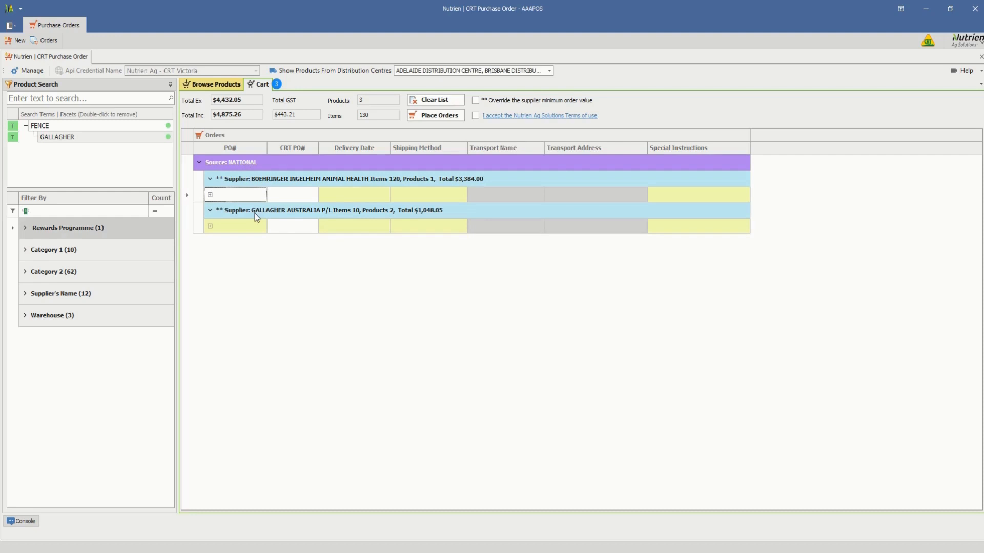
# Set the Gallagher order's shipping method to Customer's Own Transport with transport name "tnt", and expand its product lines.
pyautogui.click(245, 228)
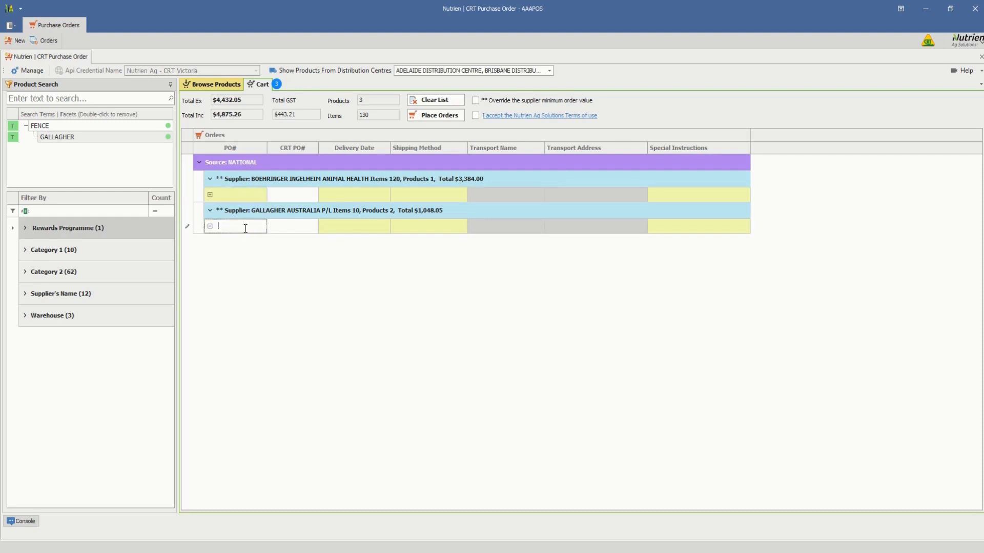
pyautogui.click(350, 229)
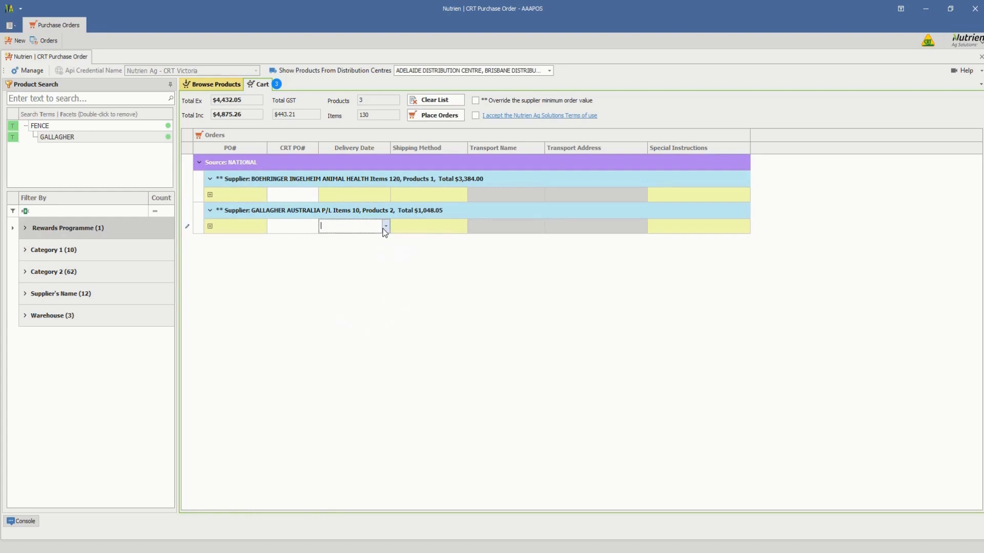
pyautogui.click(457, 225)
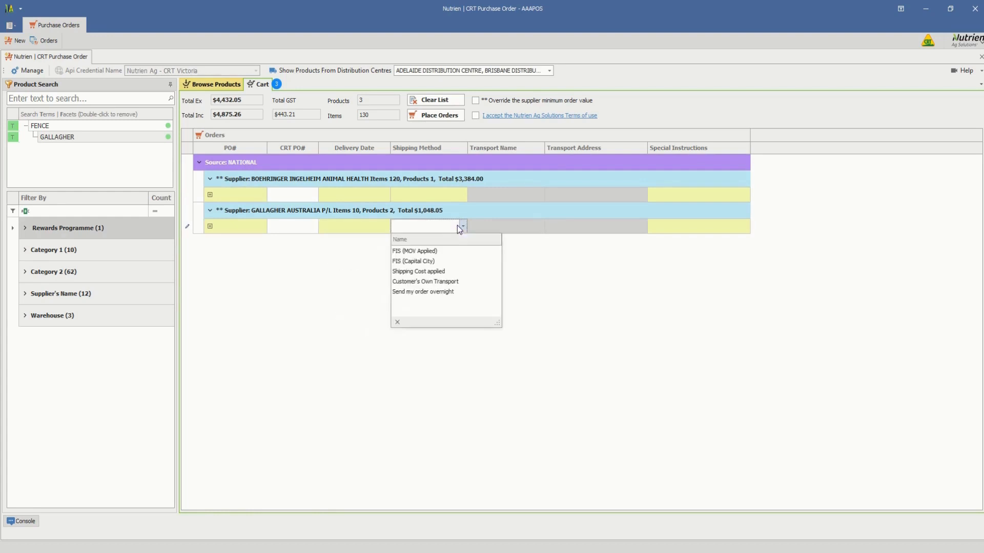
pyautogui.click(421, 271)
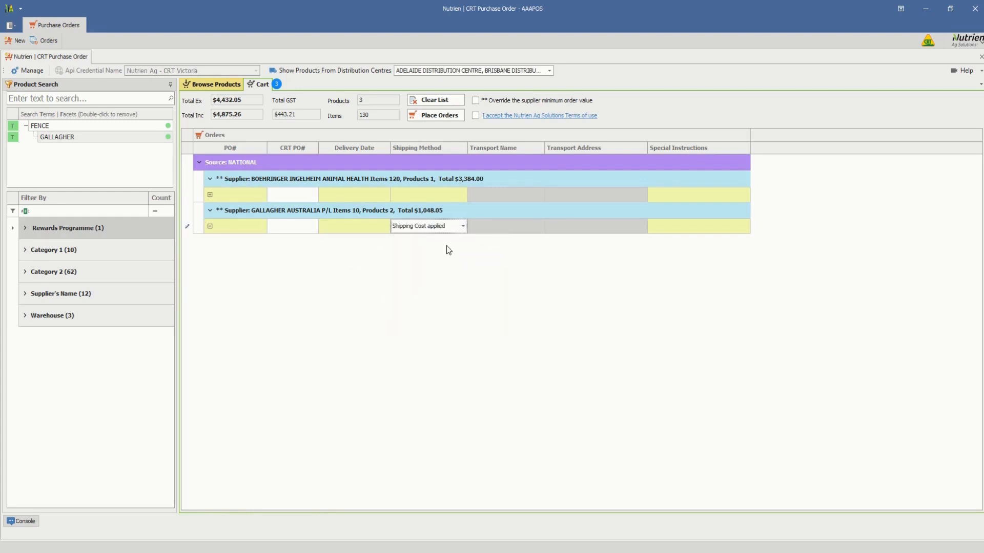
pyautogui.click(463, 225)
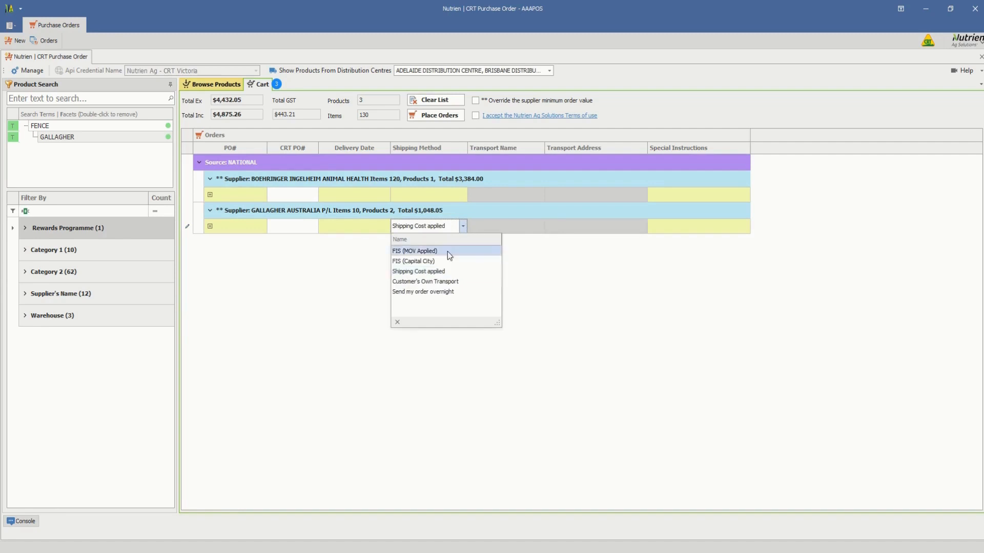
pyautogui.click(444, 283)
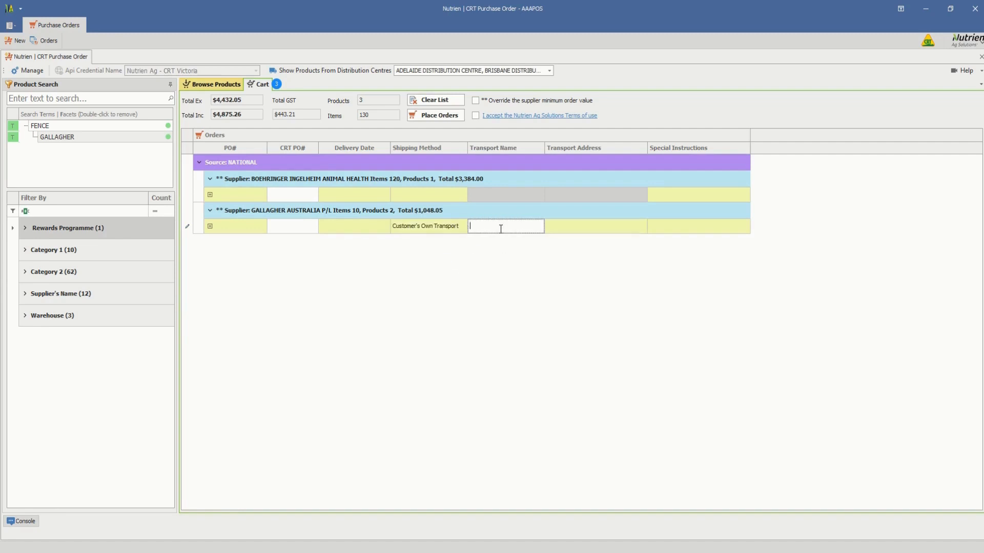
pyautogui.write('tnt')
pyautogui.click(210, 226)
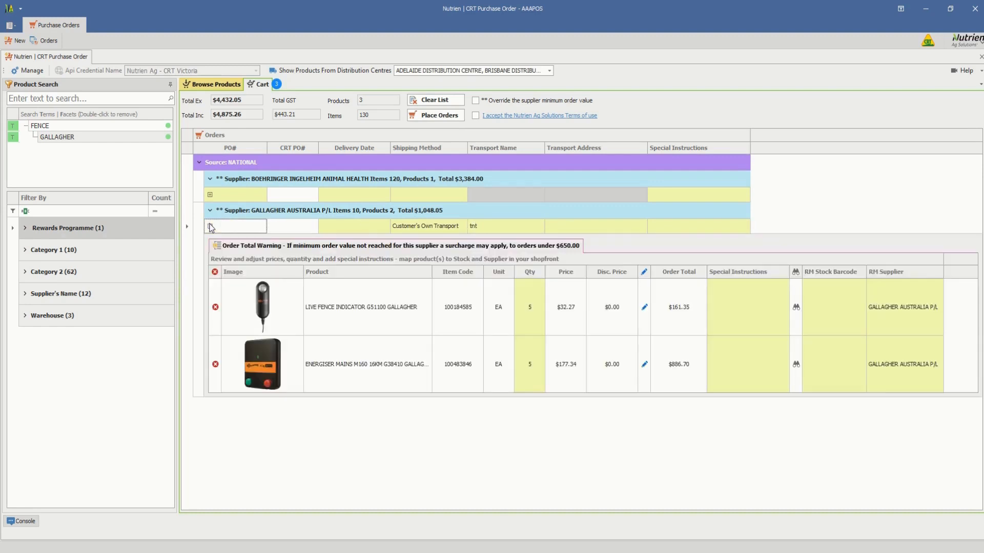
# Give the LIVE FENCE INDICATOR G51100 an exception order with a 10 percent discount and a non-standard order quantity of 50.
pyautogui.click(494, 252)
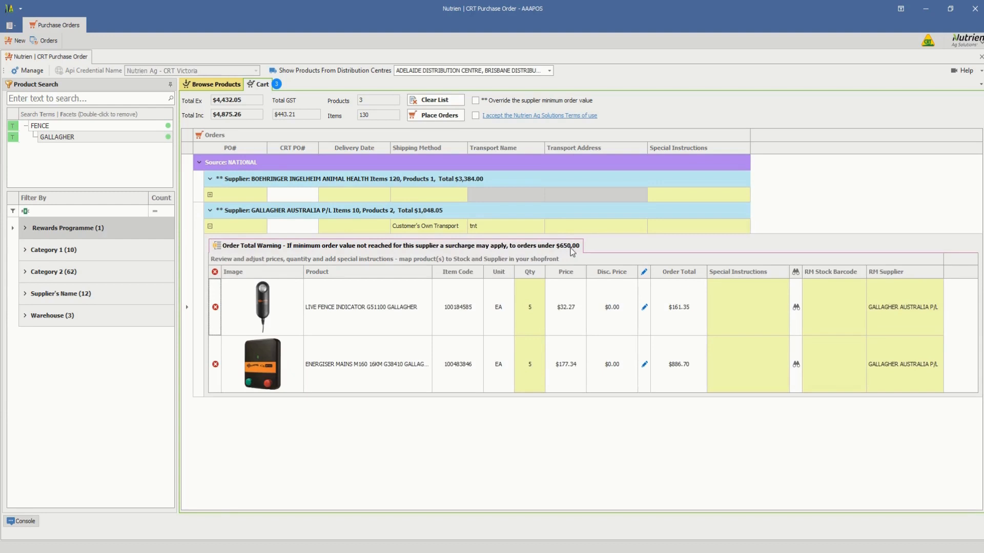
pyautogui.click(644, 307)
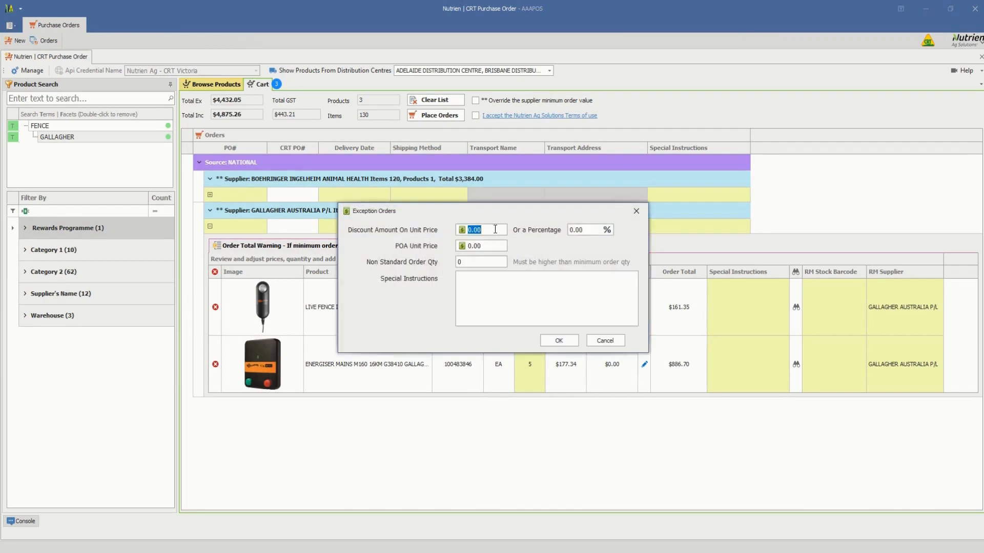
pyautogui.click(584, 229)
pyautogui.write('10')
pyautogui.click(459, 262)
pyautogui.write('50')
# Add special instructions to the exception order naming the person in the accounts department who authorised it, and accept the exception.
pyautogui.click(520, 293)
pyautogui.write('authorised by dave in the a')
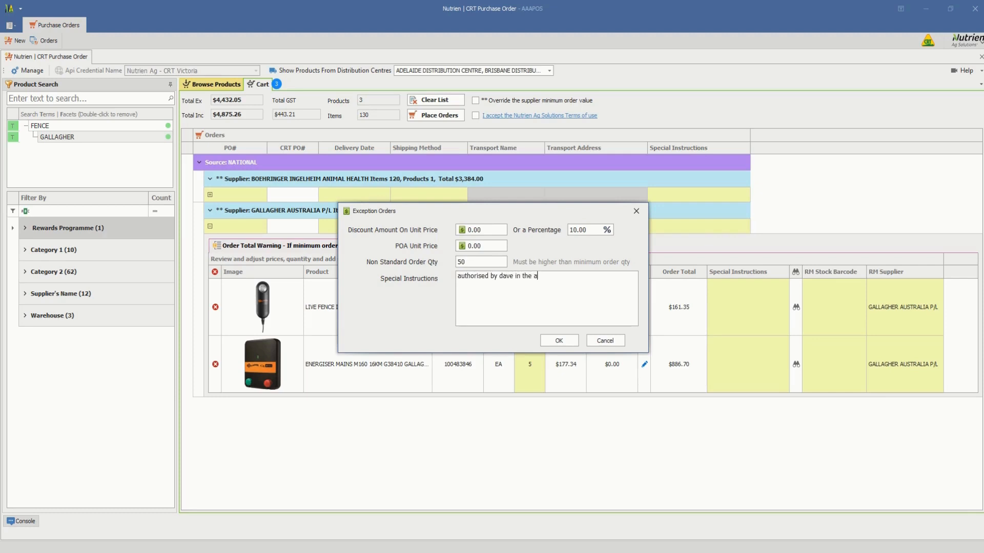
pyautogui.write('ccounts department')
pyautogui.click(559, 341)
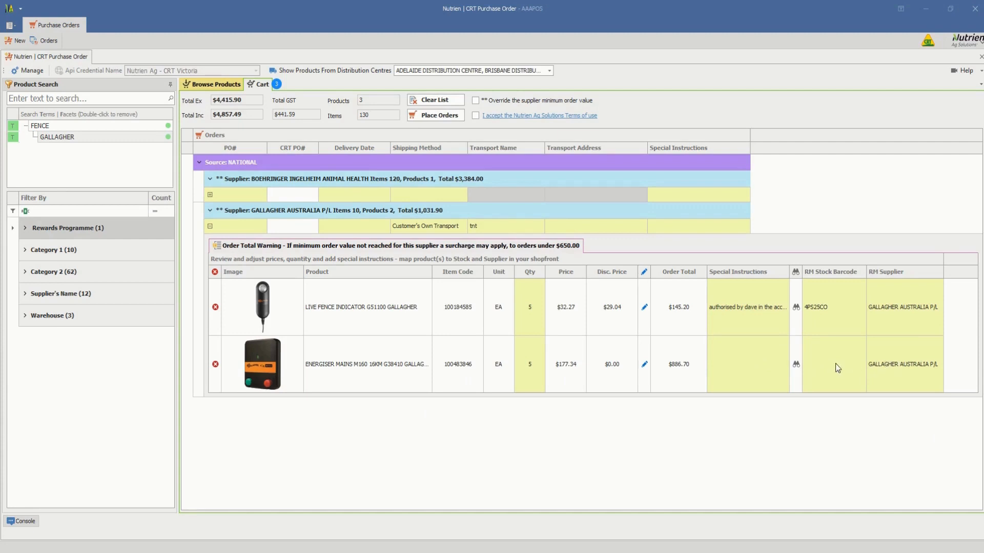
# Look up shopfront stock for the ENERGISER MAINS M160 16KM G38410 and filter the stock descriptions by "energiser".
pyautogui.click(798, 366)
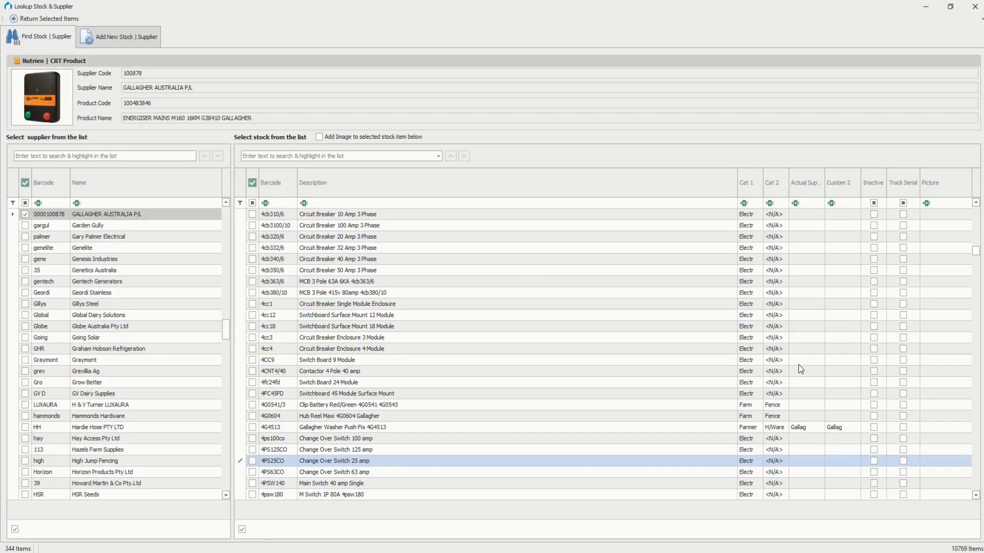
pyautogui.click(378, 203)
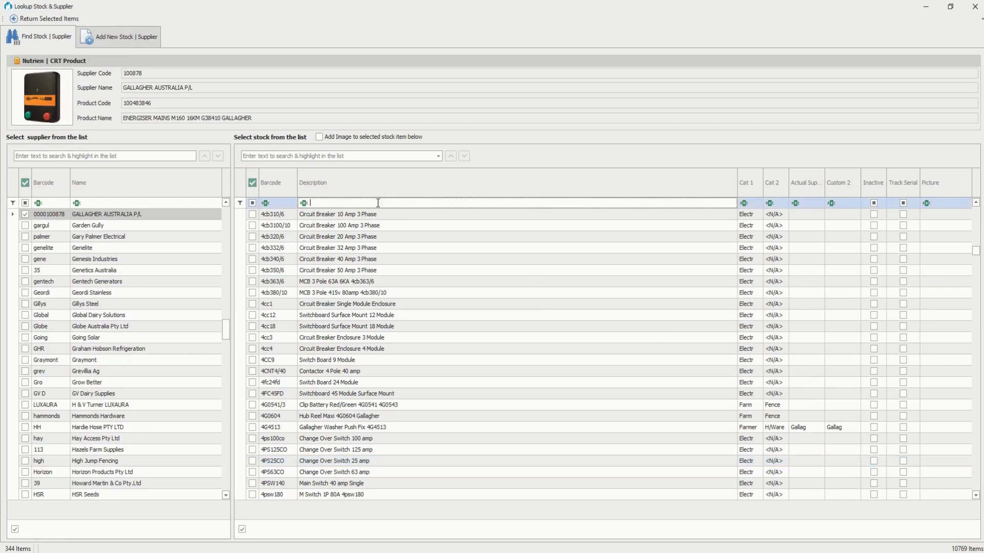
pyautogui.write('energ')
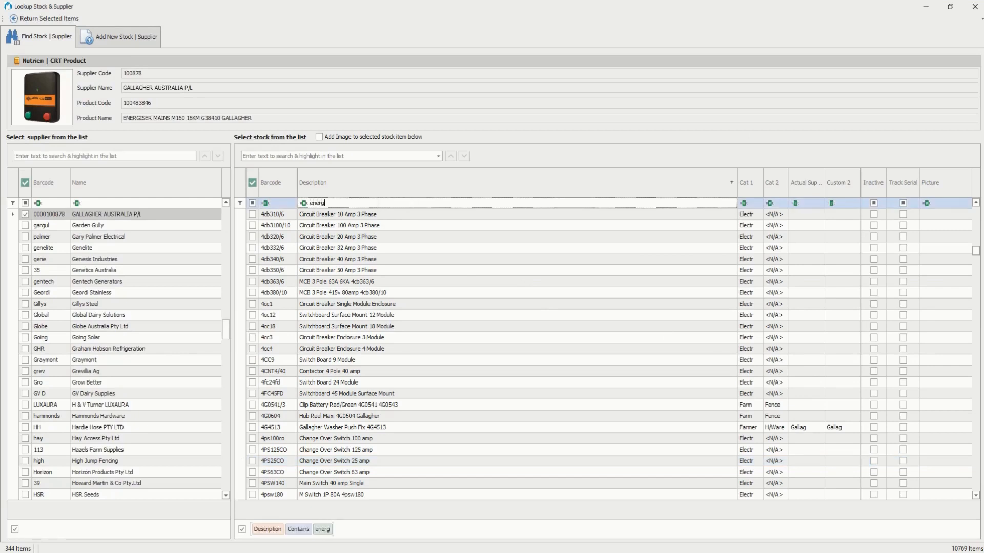
pyautogui.write('iser')
pyautogui.moveTo(975, 251); pyautogui.dragTo(975, 236)
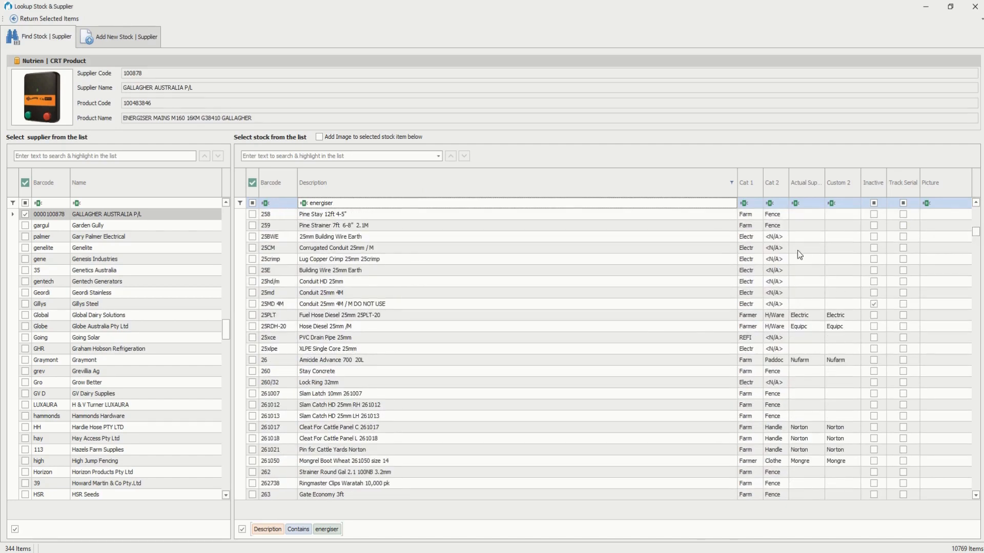
# Add the energiser as a new RetailManager stock item with its image option enabled, and return it to the order.
pyautogui.click(319, 137)
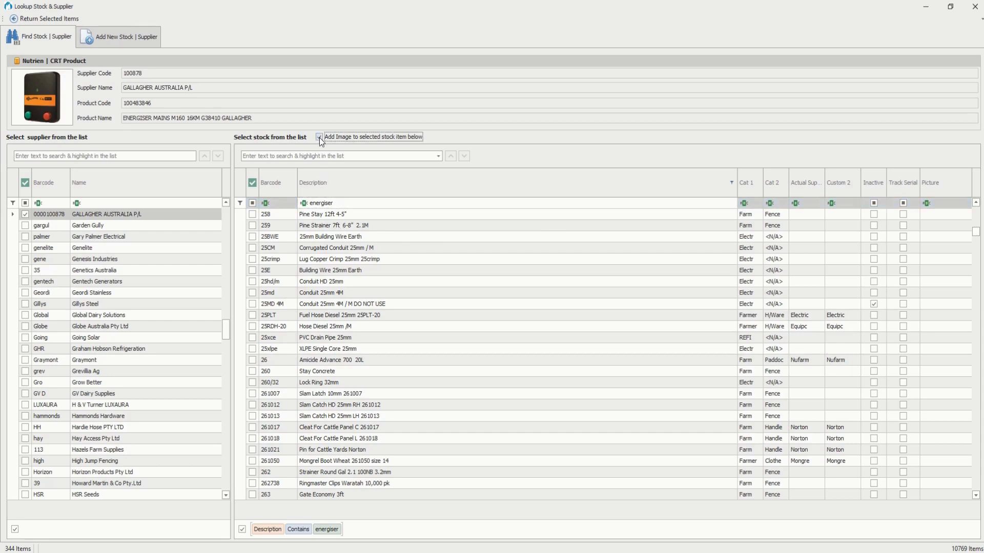
pyautogui.click(319, 137)
pyautogui.click(140, 39)
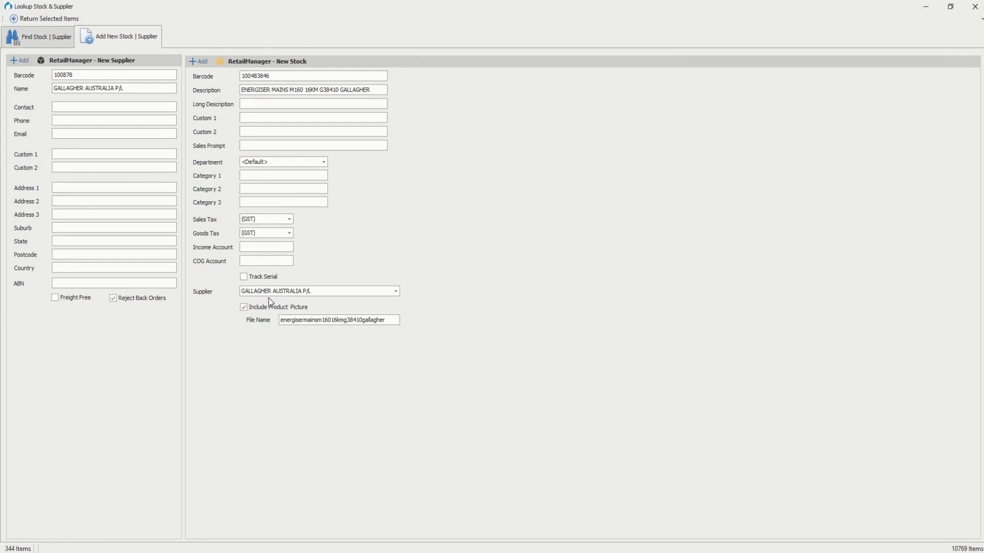
pyautogui.click(200, 62)
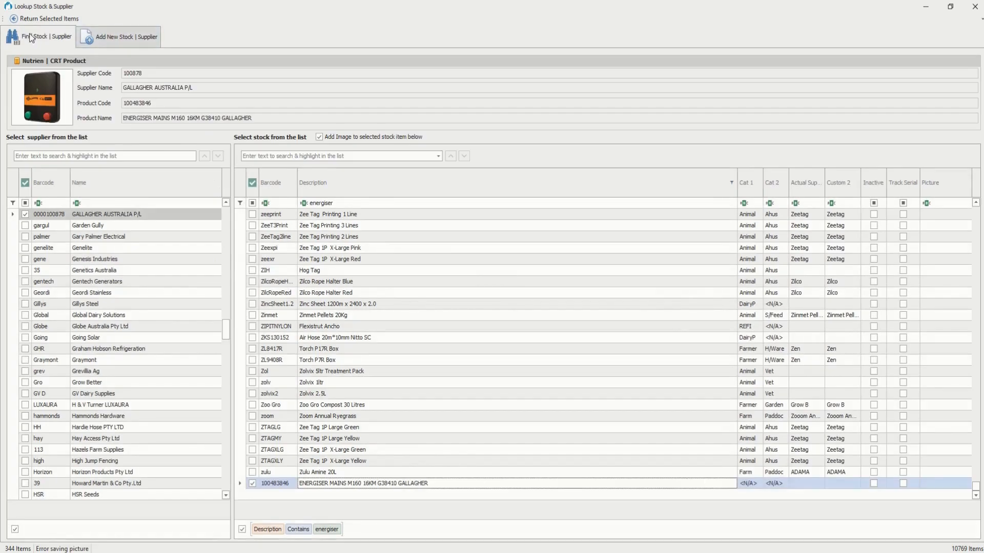
pyautogui.click(28, 20)
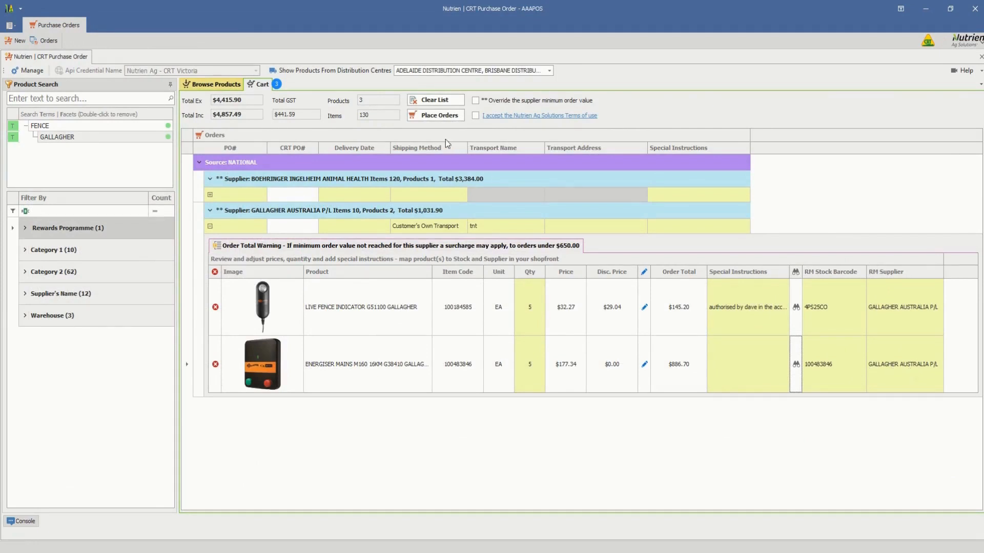
# Override the supplier minimum order value, accept the Nutrien Ag Solutions terms of use, and try to place the orders.
pyautogui.click(474, 100)
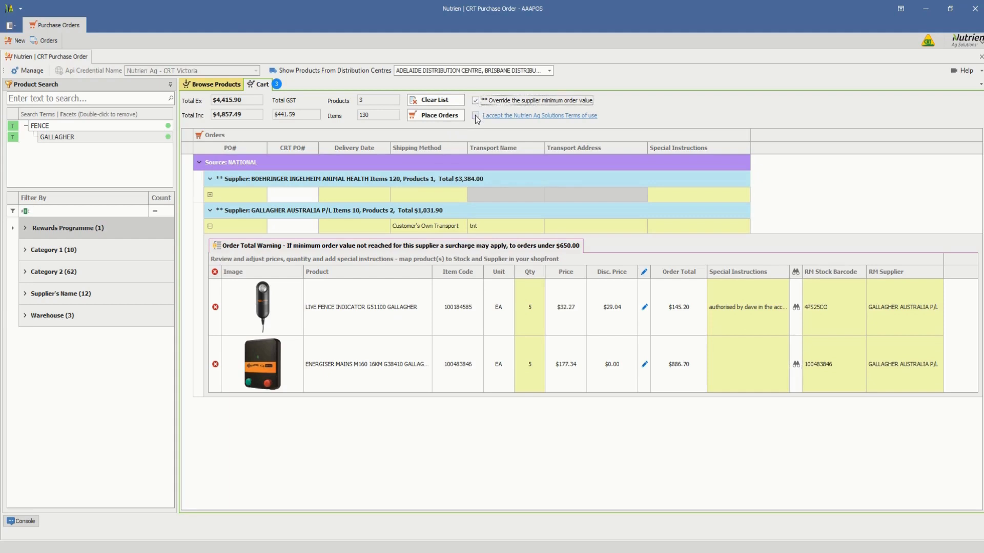
pyautogui.click(475, 115)
pyautogui.click(444, 118)
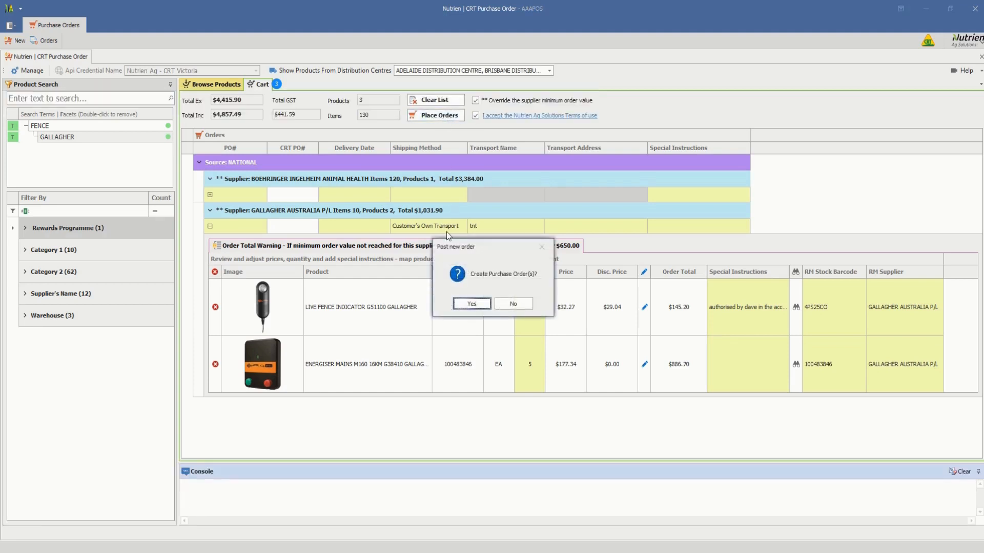
pyautogui.click(471, 305)
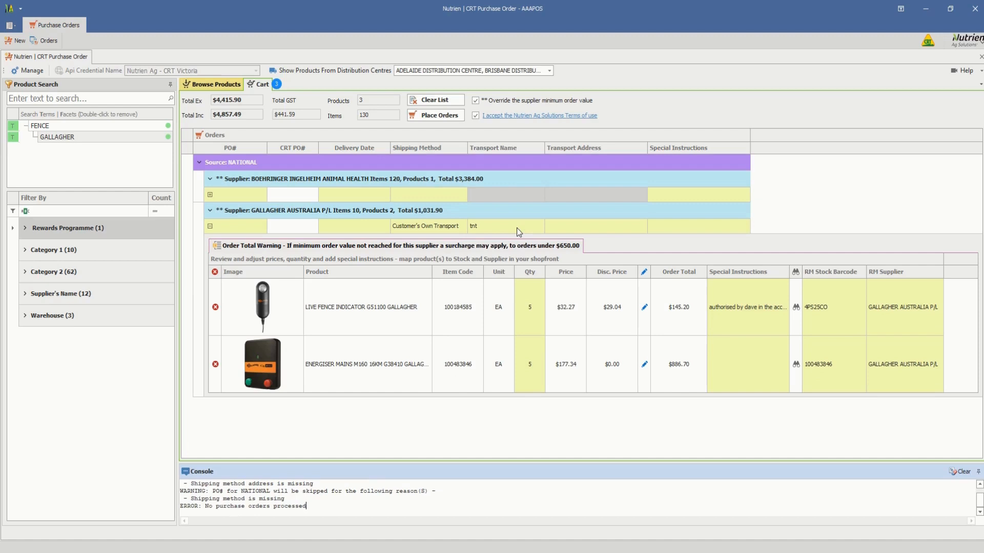
# Set the Gallagher order's shipping method to Shipping Cost applied and submit the purchase orders again.
pyautogui.click(457, 228)
pyautogui.click(429, 271)
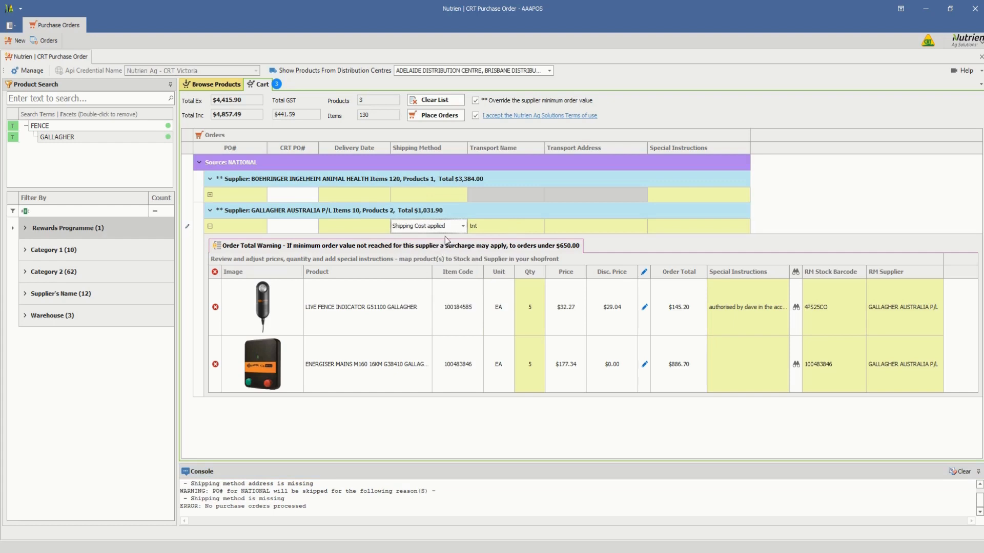
pyautogui.click(437, 117)
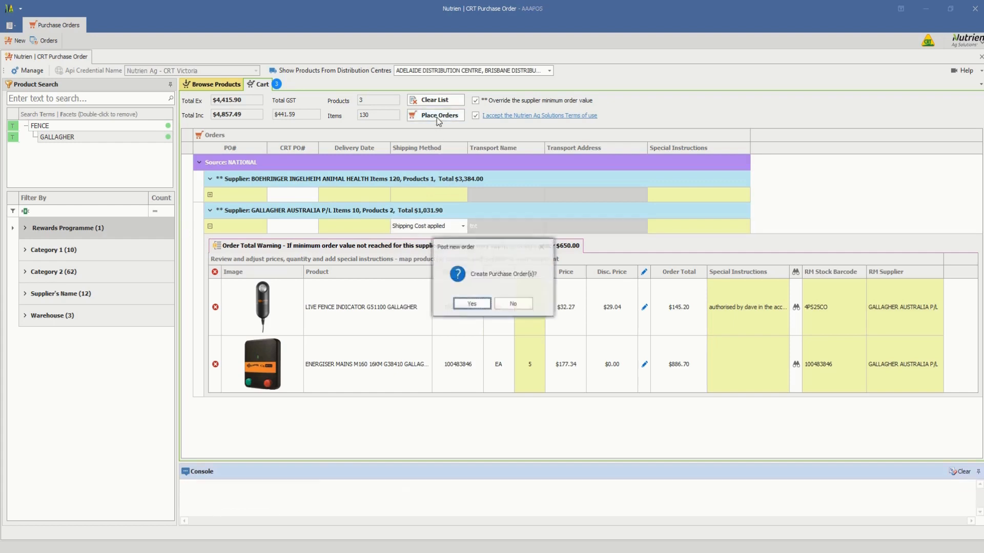
pyautogui.click(471, 304)
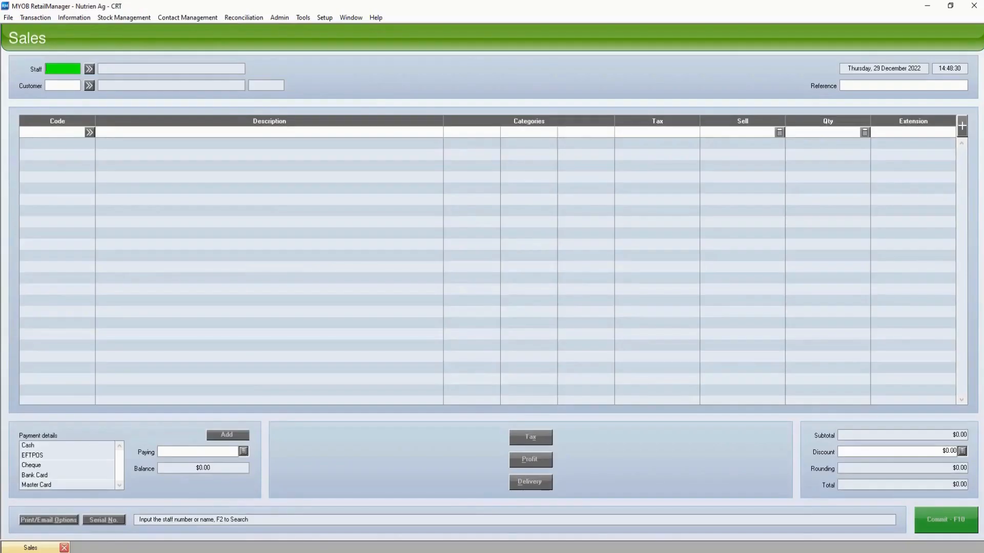
# In MYOB RetailManager, look up the last purchase order transaction.
pyautogui.click(301, 18)
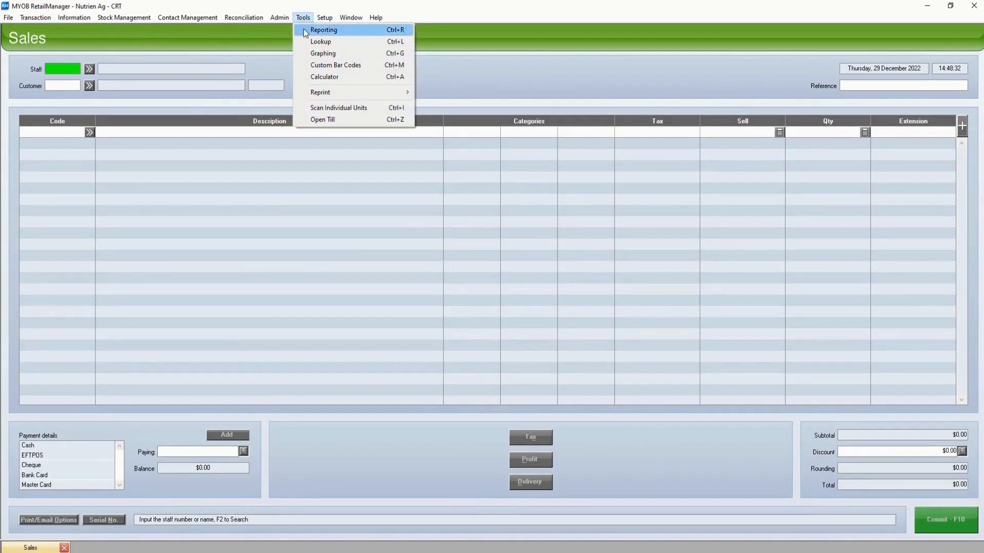
pyautogui.click(310, 42)
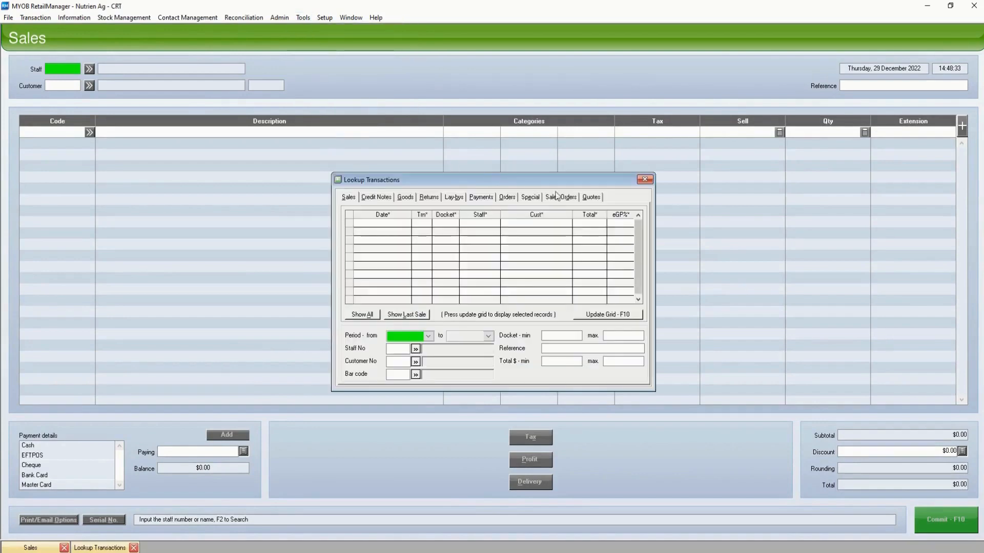
pyautogui.click(505, 199)
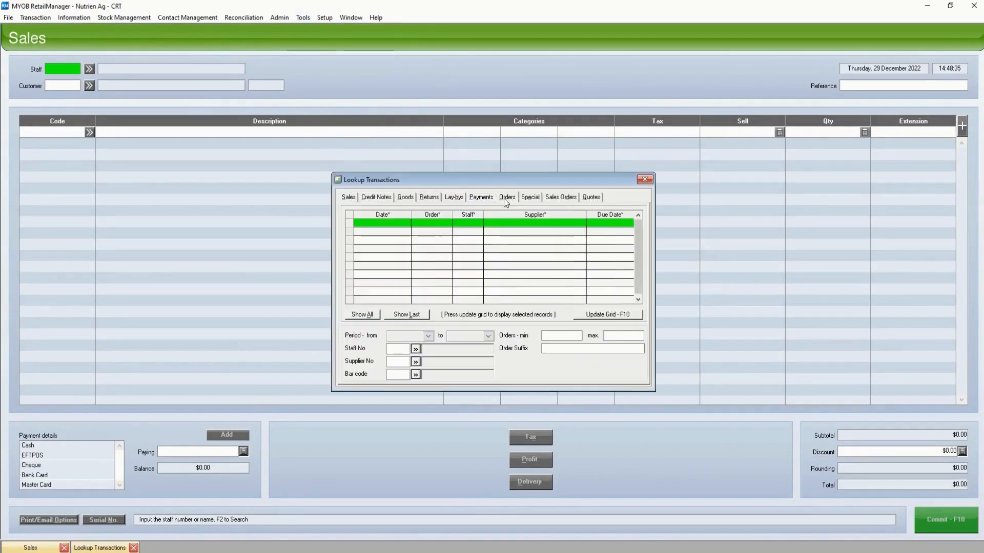
pyautogui.click(392, 315)
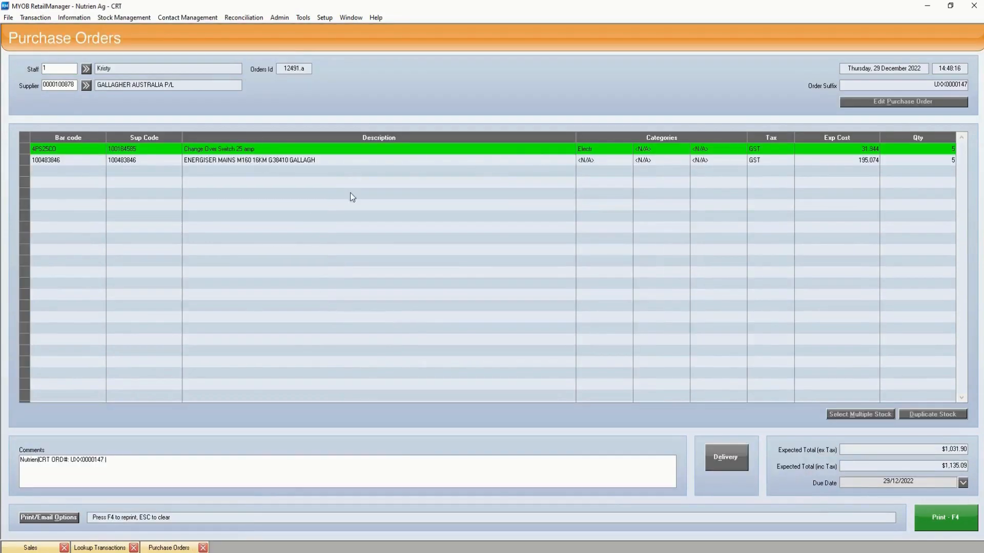
# Check the picture section of the Change Over Switch 25 amp stock record from the purchase order, and close the record.
pyautogui.doubleClick(92, 149)
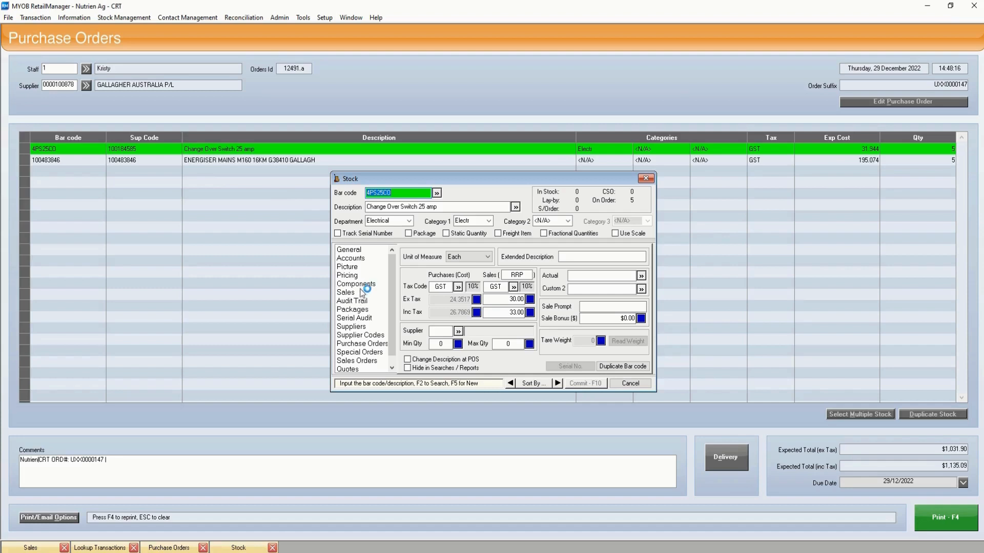
pyautogui.click(361, 276)
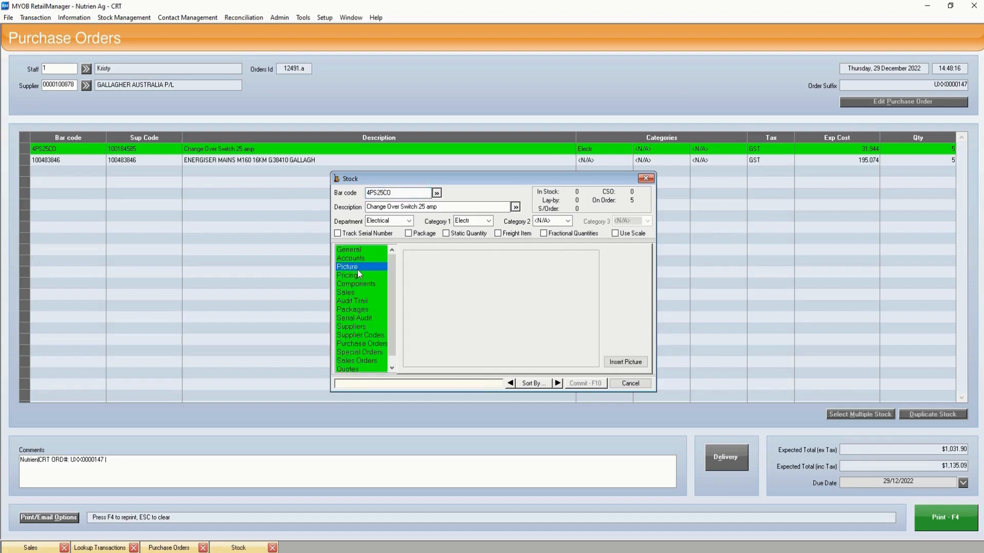
pyautogui.click(645, 178)
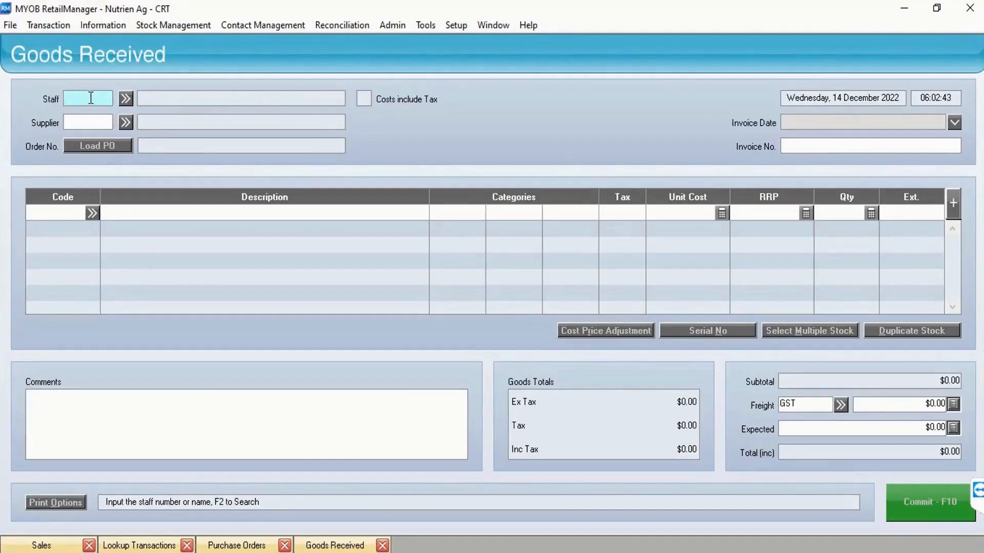
# Start a Goods Received entry with staff number 1 and supplier 20 (Ruralco), and select the first outstanding purchase order dated 14/12/2022.
pyautogui.write('1')
pyautogui.press('Tab')
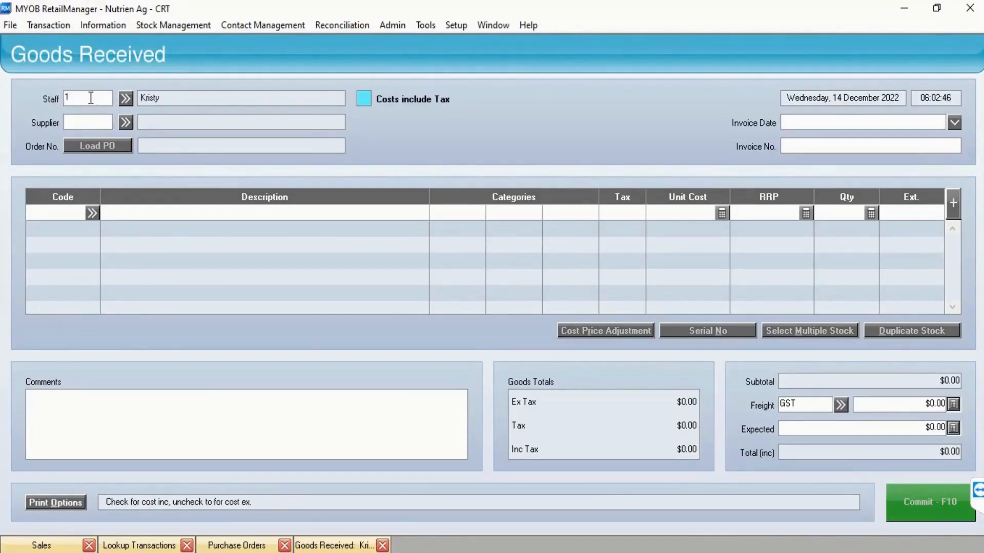
pyautogui.press('Tab')
pyautogui.write('20')
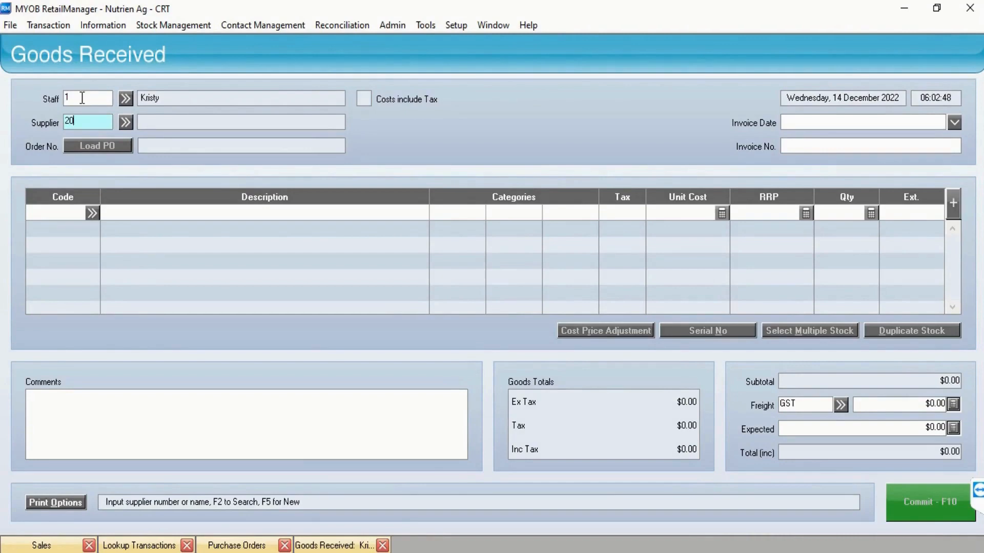
pyautogui.press('Return')
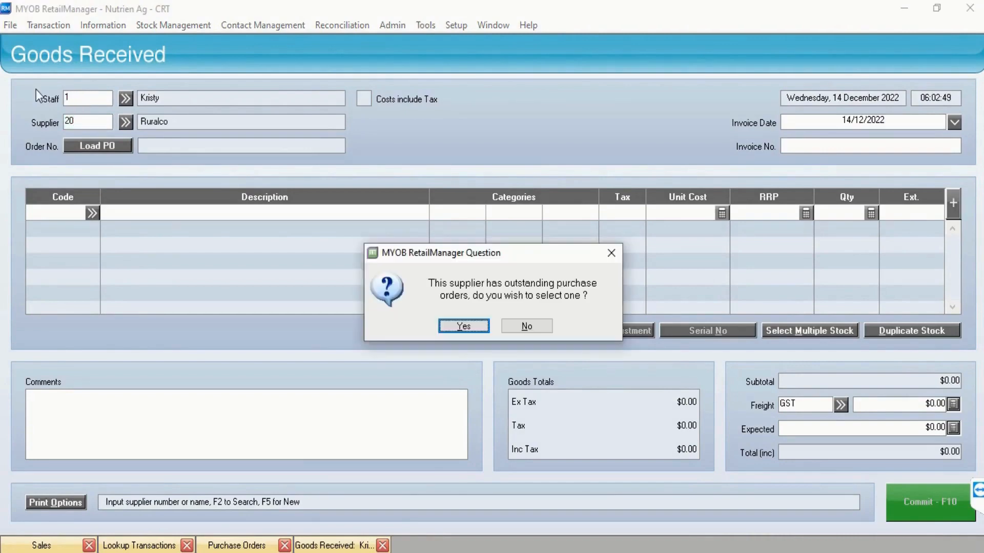
pyautogui.click(464, 325)
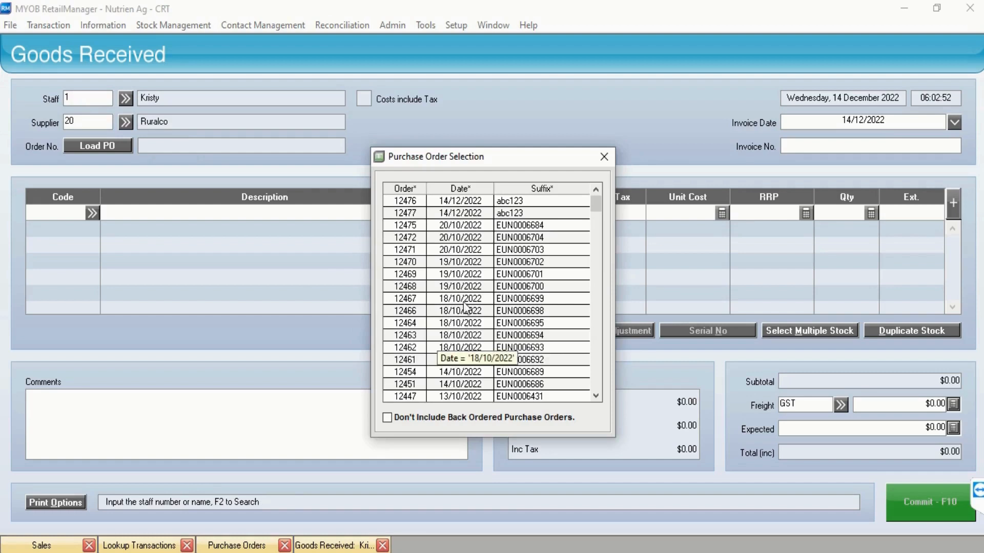
pyautogui.doubleClick(468, 201)
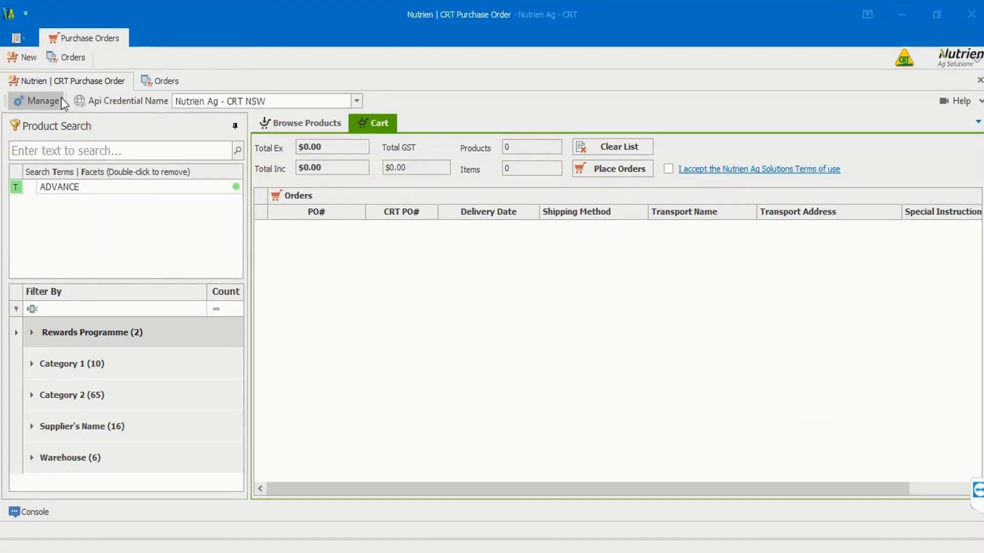
# Switch to the Nutrien CRT Purchase Order window and reset the shopfront stock and supplier lists.
pyautogui.click(47, 100)
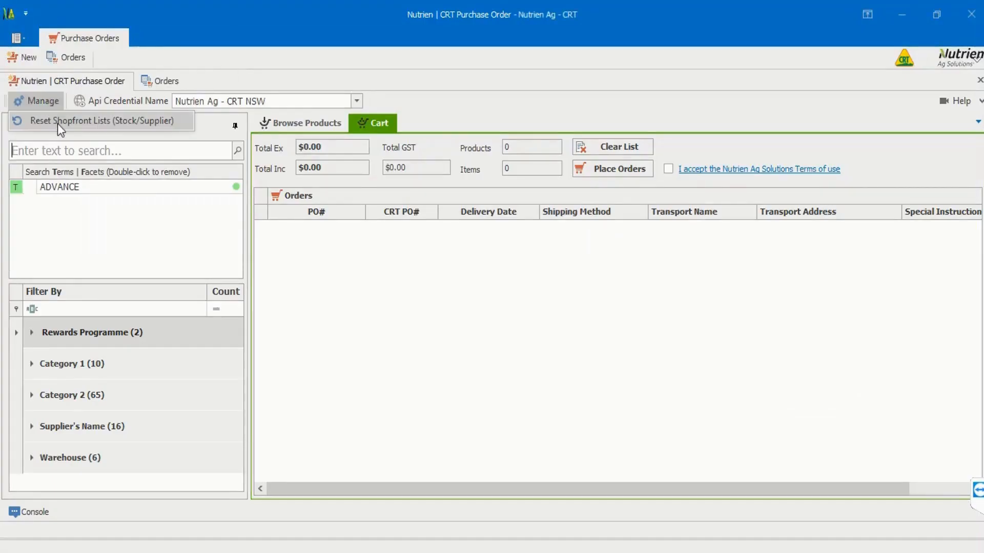
pyautogui.click(57, 123)
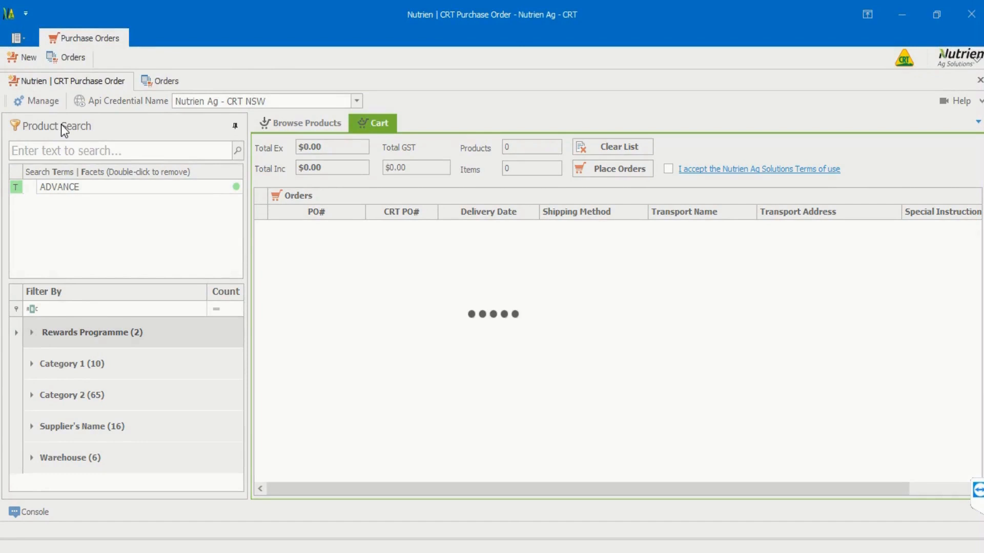